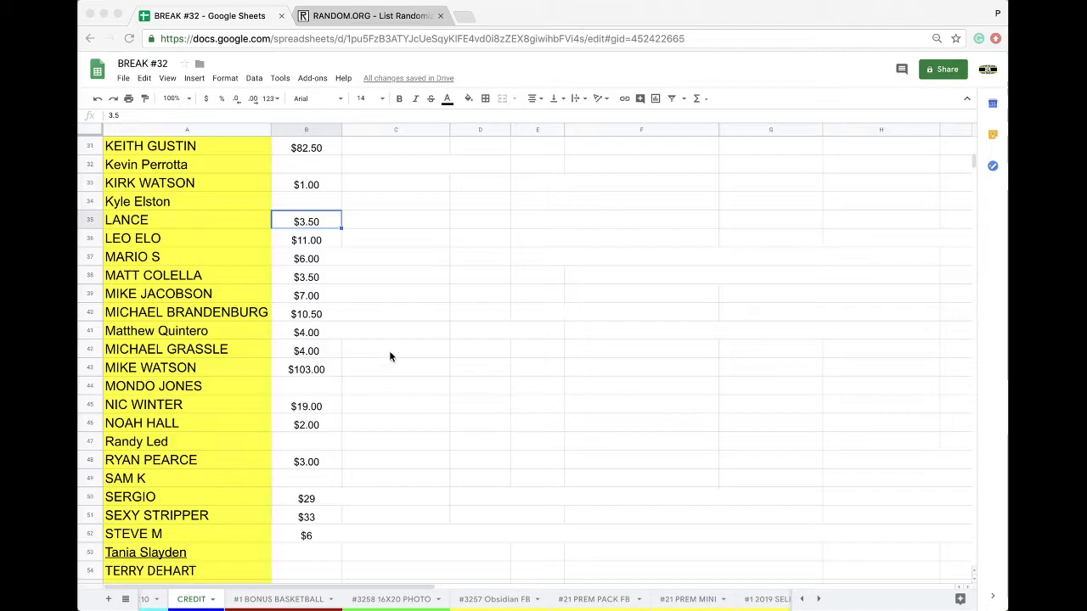
Step: Remove the yellow fill from cells C30:C32 in the #3258 16X20 PHOTO sheet and look over the names in column C
left_click(381, 603)
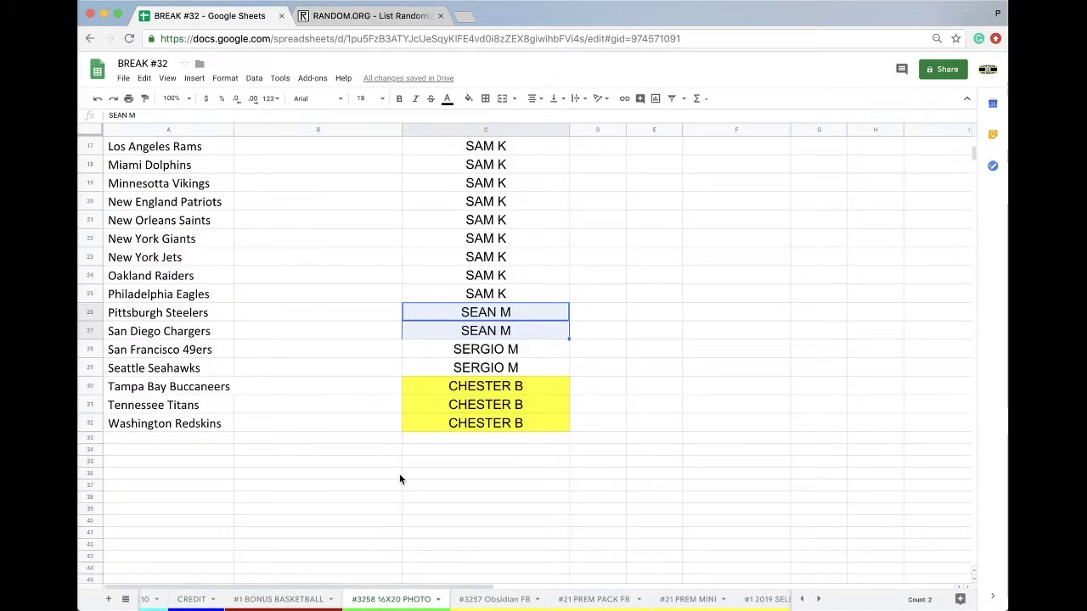
scroll(399, 473, "up", 3)
left_click_drag(446, 479, 446, 516)
left_click(468, 97)
left_click(477, 116)
scroll(473, 219, "up", 5)
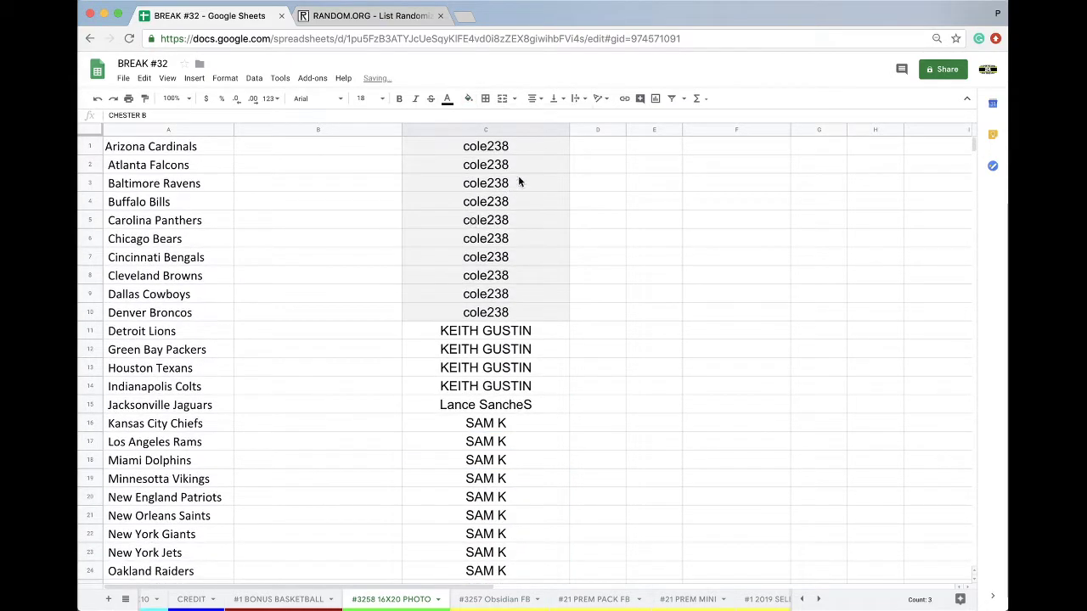
scroll(517, 181, "down", 4)
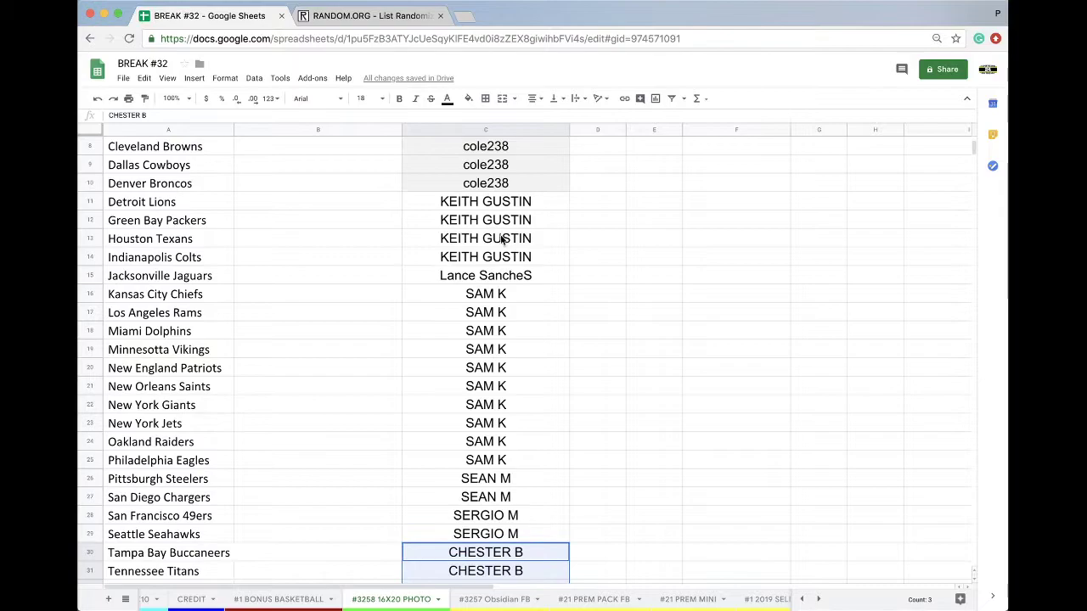
scroll(500, 263, "down", 2)
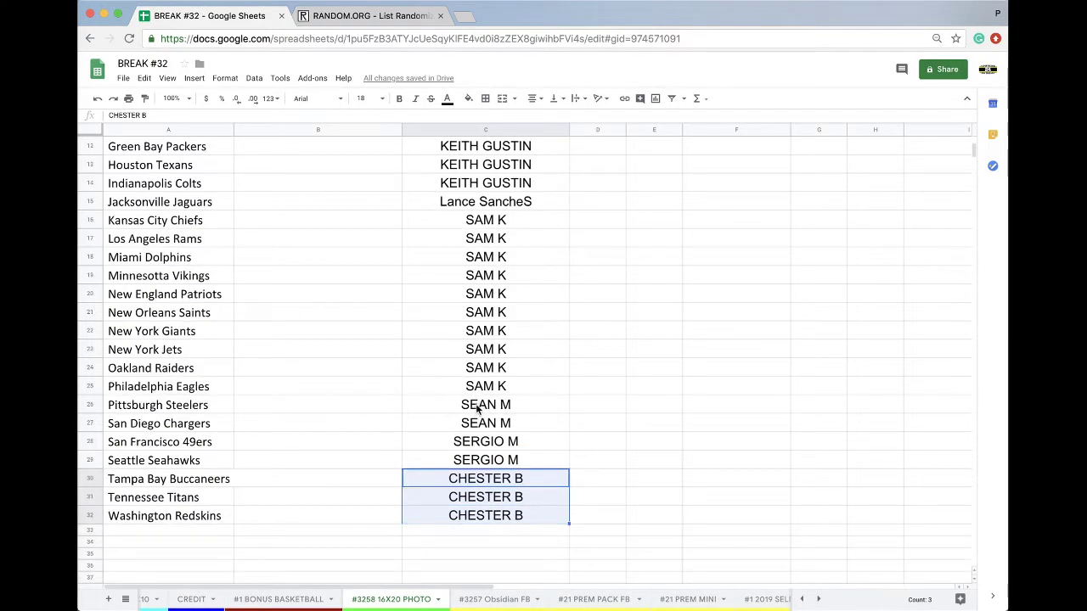
Step: Copy all names in column C, enter them in a fresh RANDOM.ORG List Randomizer form and randomize the list
left_click(466, 131)
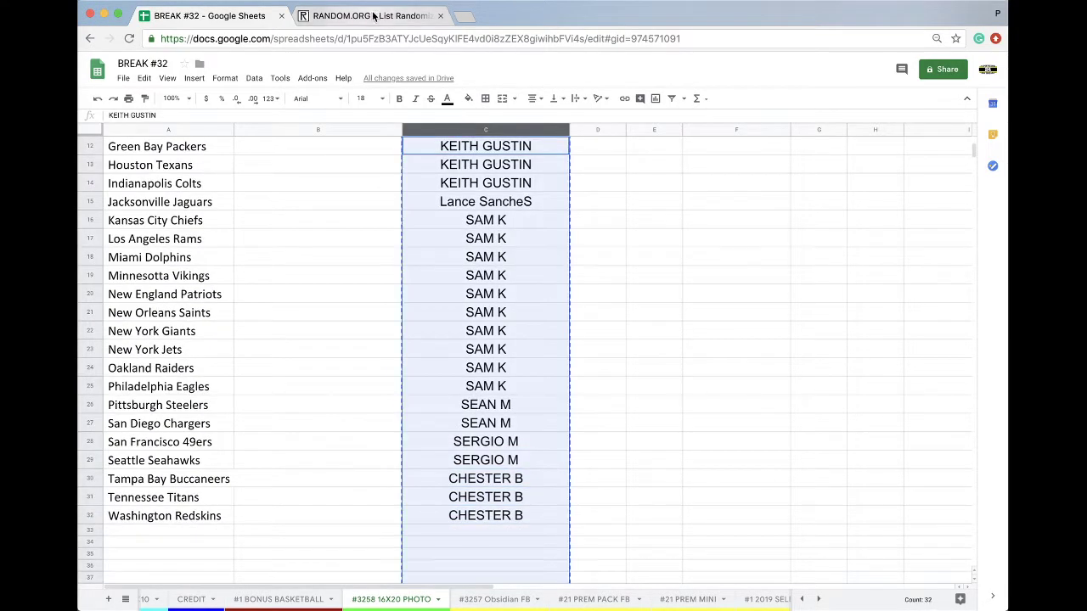
left_click(374, 17)
left_click(372, 44)
key("Return")
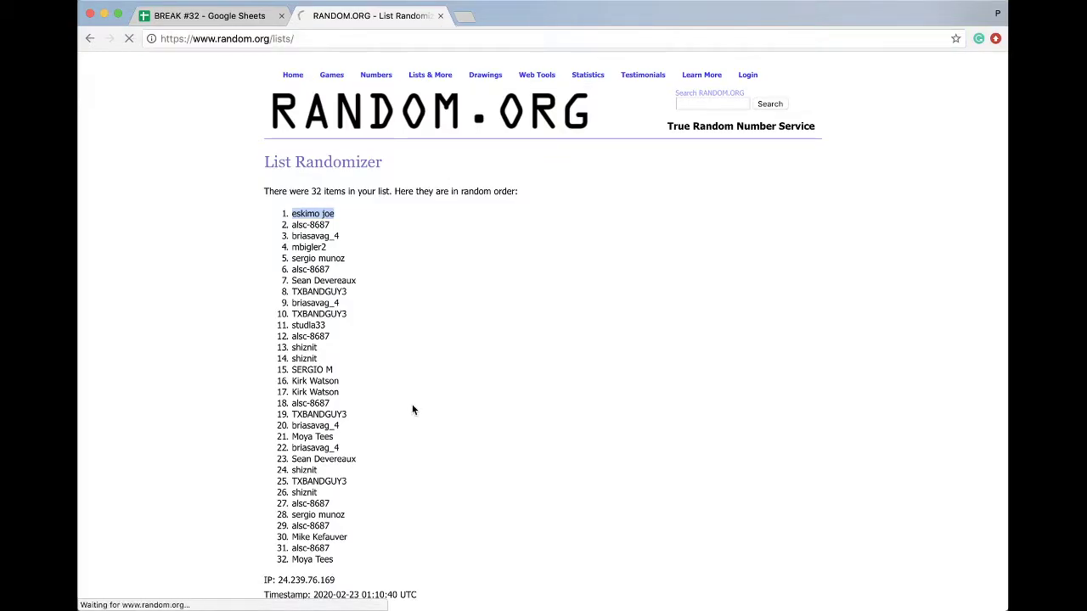
left_click(289, 470)
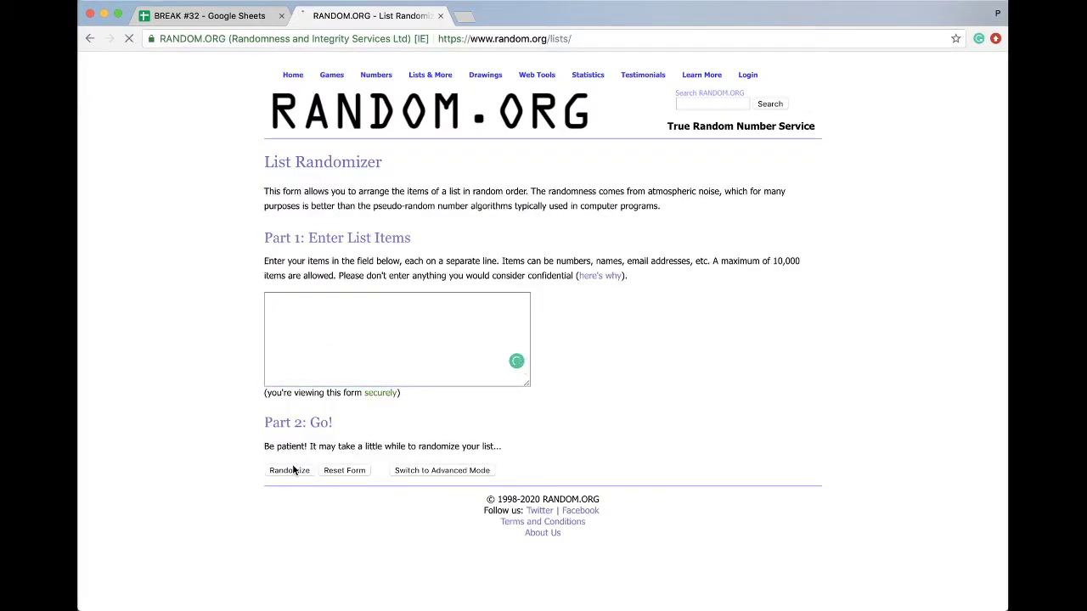
Step: Randomize the same list four more times
left_click(281, 523)
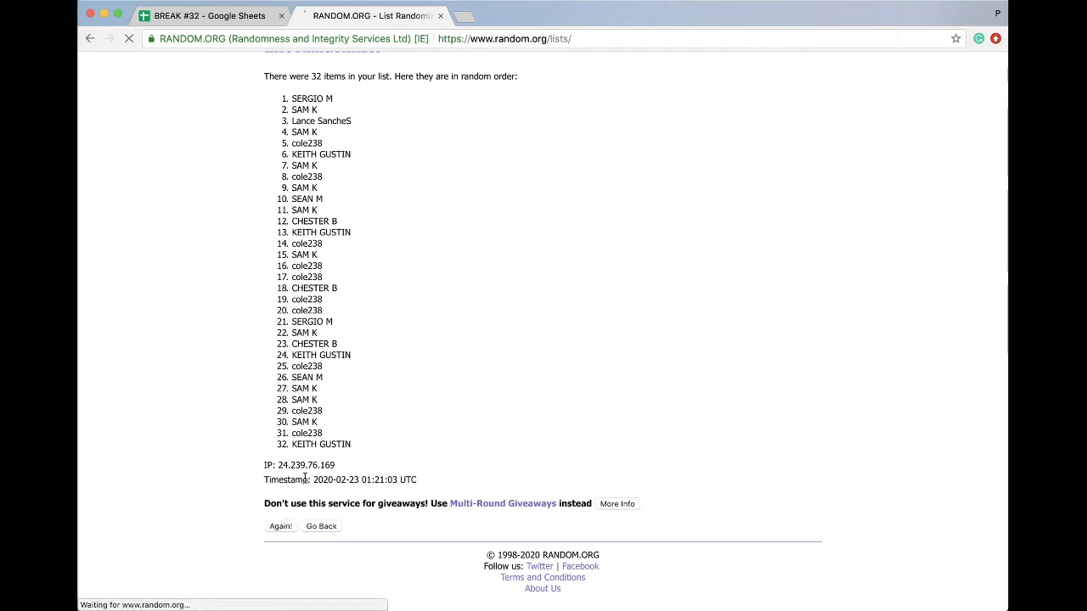
left_click(281, 521)
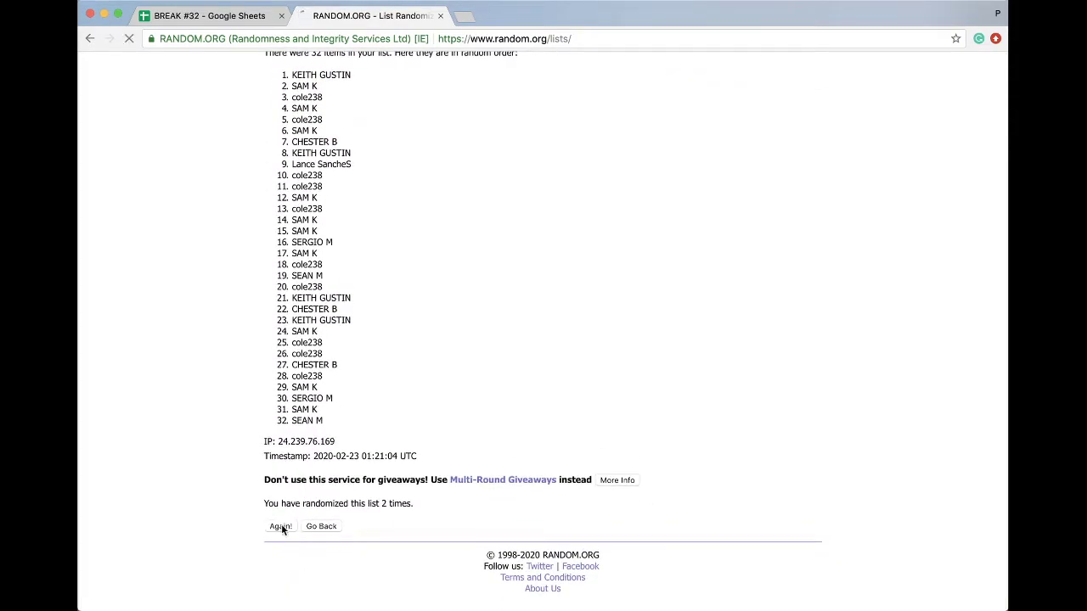
left_click(278, 527)
left_click(279, 524)
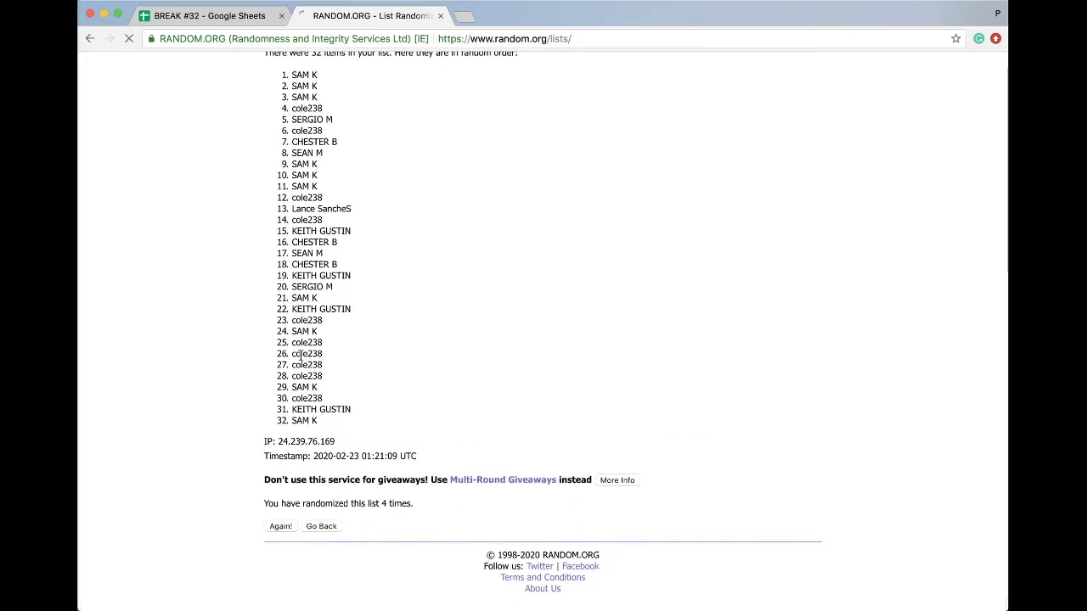
Step: Copy the randomized list into column B of the #3258 16X20 PHOTO sheet and set its font size to 18
left_click_drag(291, 212, 373, 431)
left_click(210, 16)
scroll(304, 163, "up", 3)
left_click(327, 129)
key("ctrl+v")
left_click(371, 97)
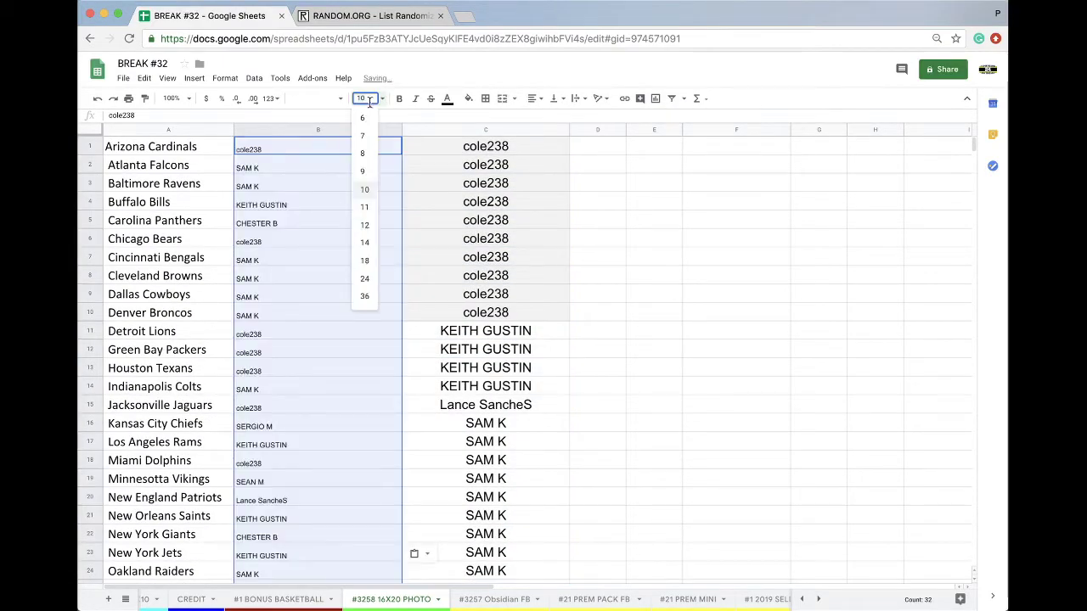
left_click(365, 262)
Step: Sort the sheet by column B from A to Z and check the team assignments down to rows 29 and 30
left_click(254, 77)
left_click(288, 96)
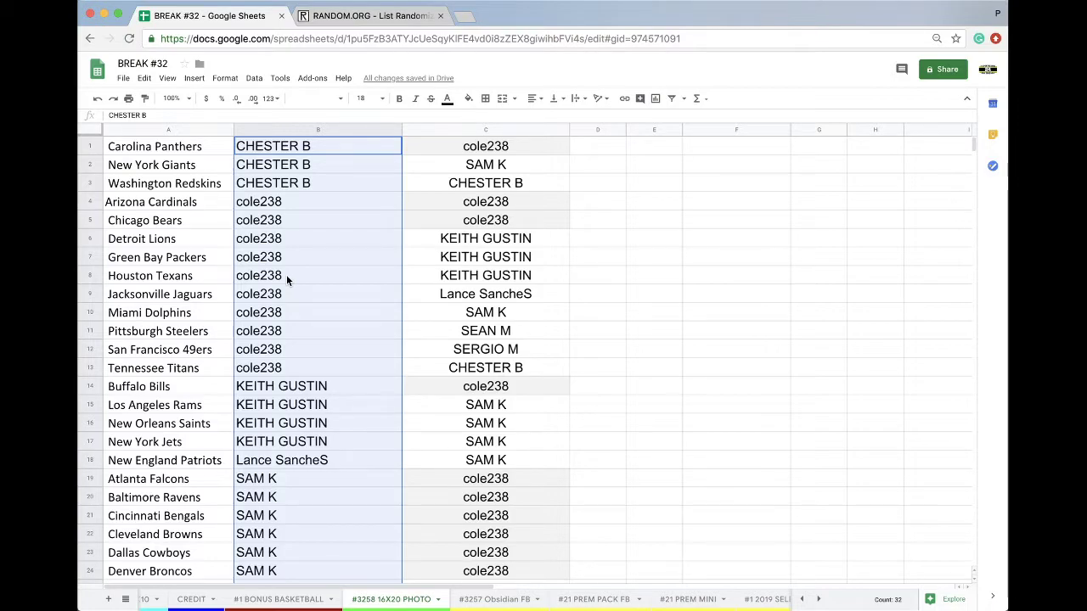
scroll(287, 279, "down", 3)
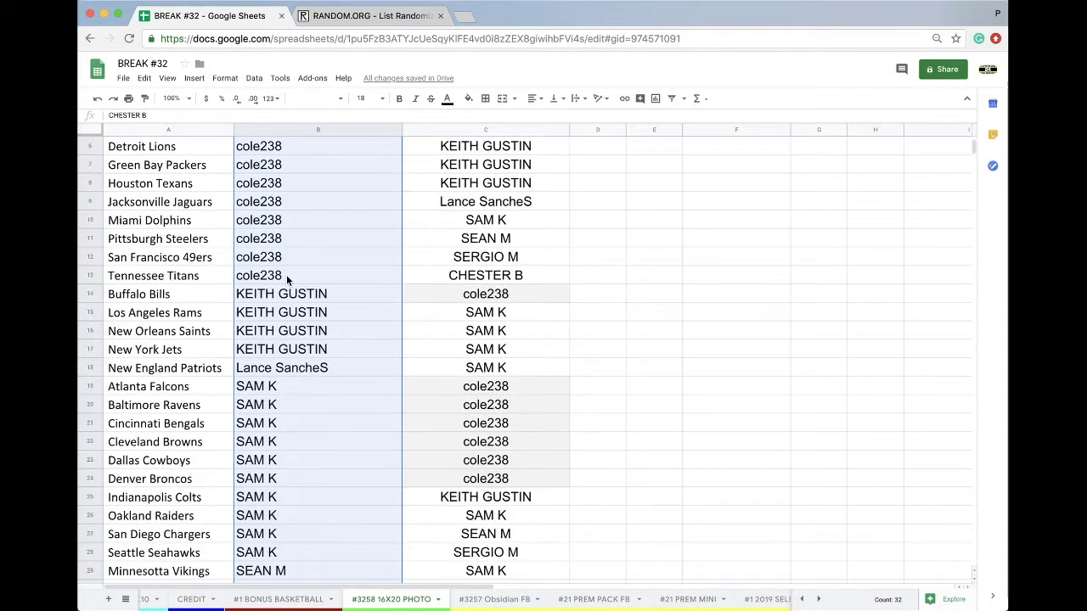
scroll(289, 332, "down", 1)
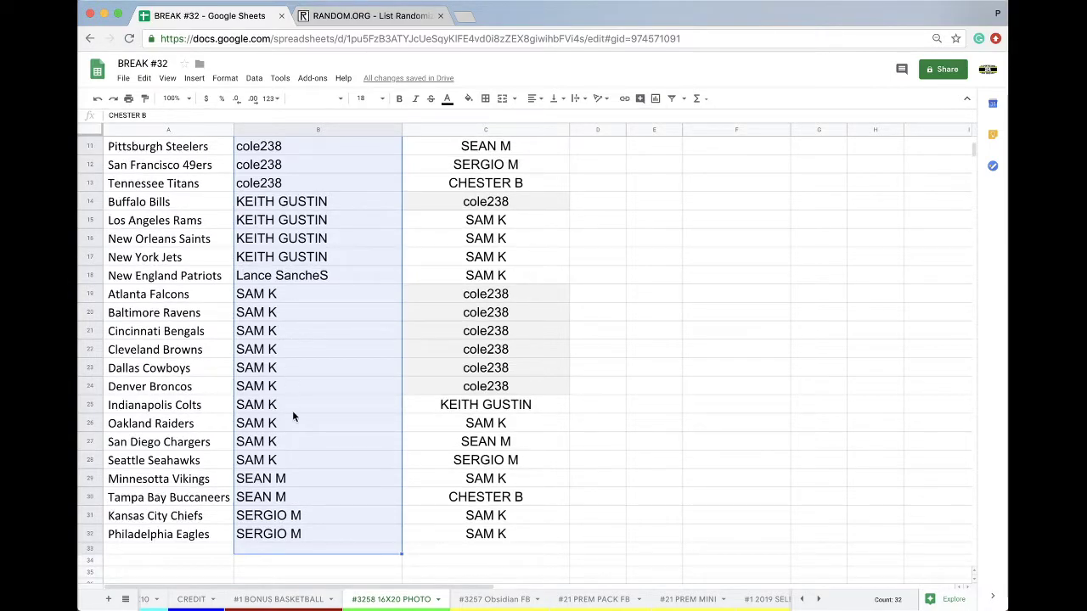
left_click(289, 459)
left_click(221, 459)
left_click(277, 483)
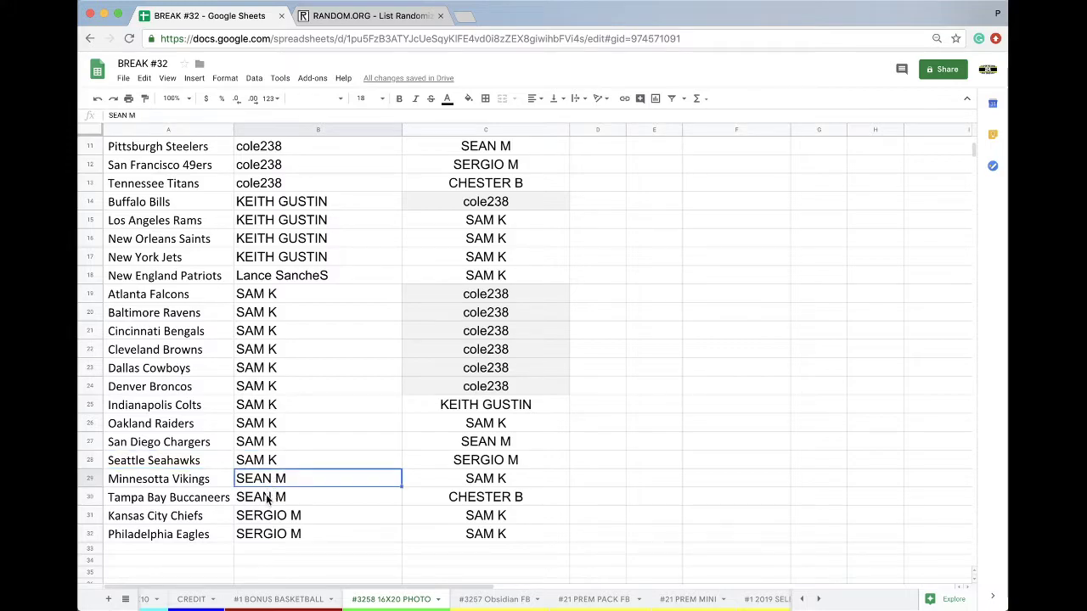
left_click(267, 500)
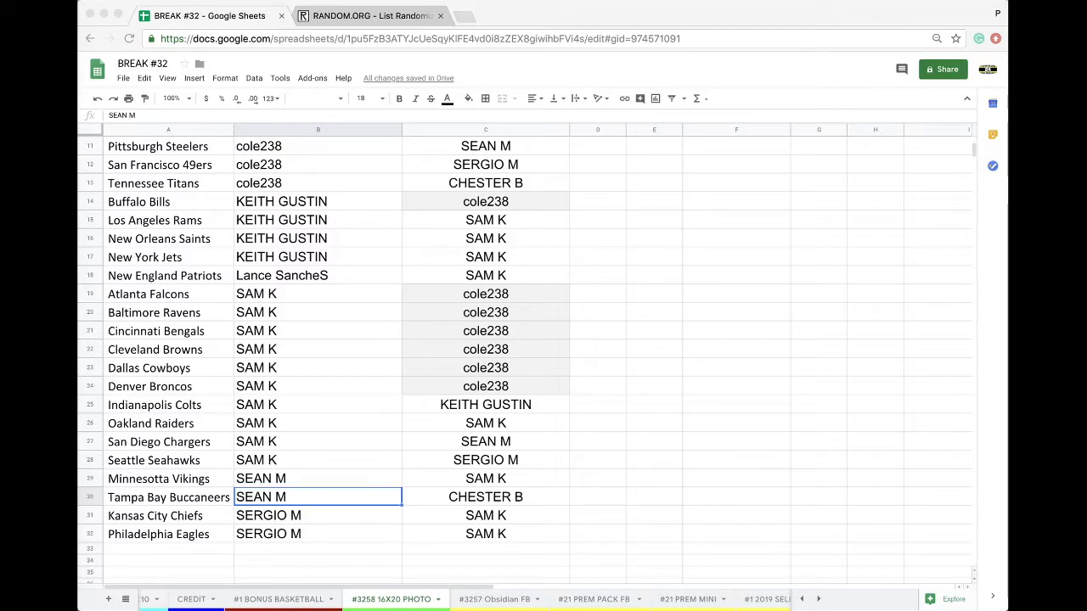
Step: Set the credit amount in B45 of the CREDIT sheet to $59.00
left_click(200, 598)
left_click(287, 370)
left_click(313, 411)
double_click(311, 410)
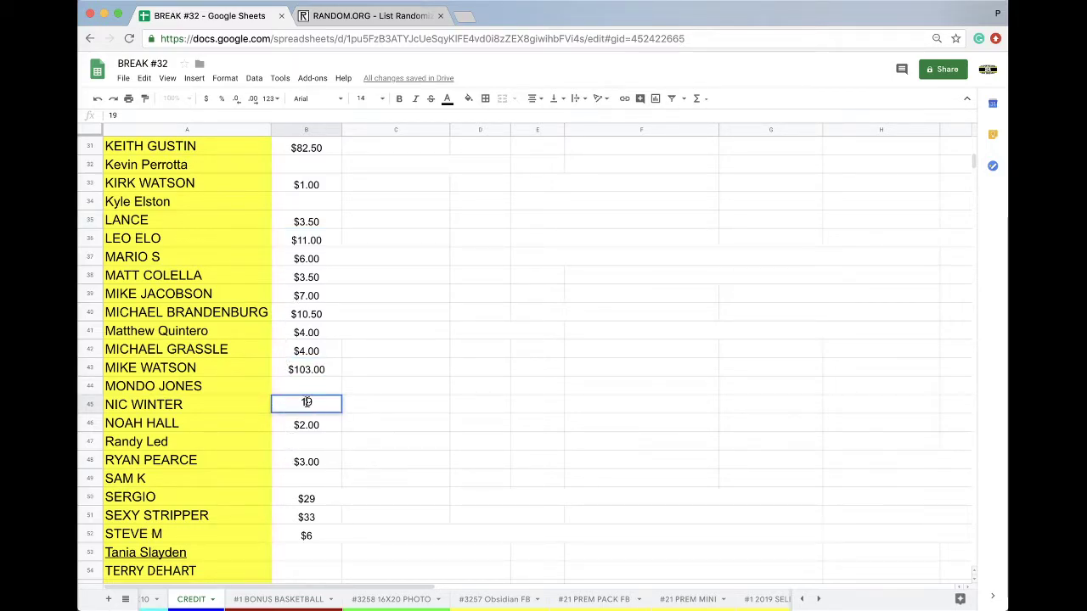
left_click(406, 440)
left_click(394, 600)
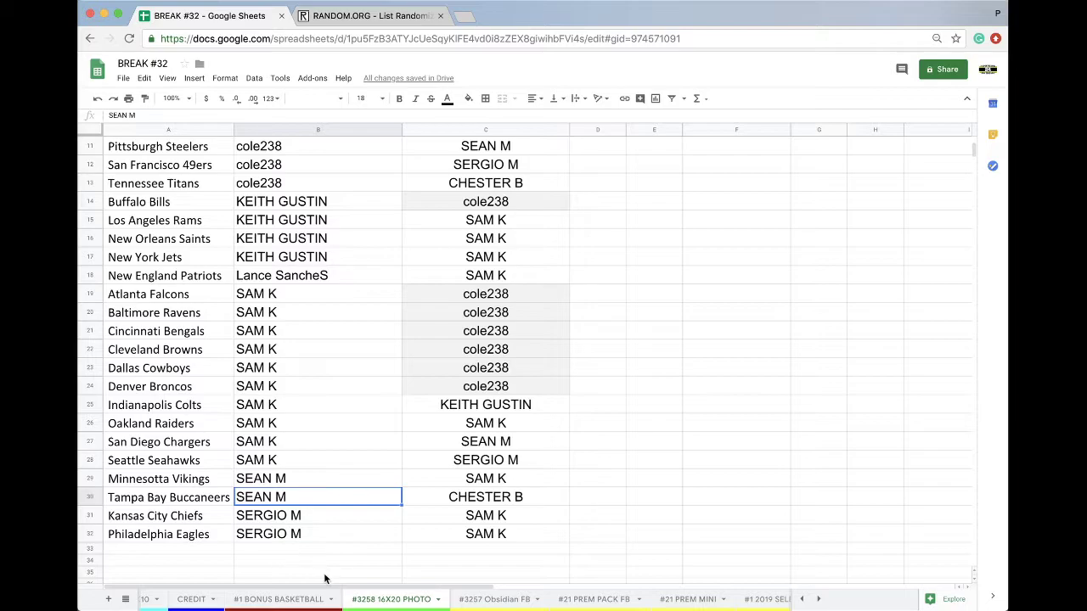
Step: Enter a deduction of -18 in C45 of the CREDIT sheet, beside the $59.00 credit
left_click(194, 599)
left_click(375, 407)
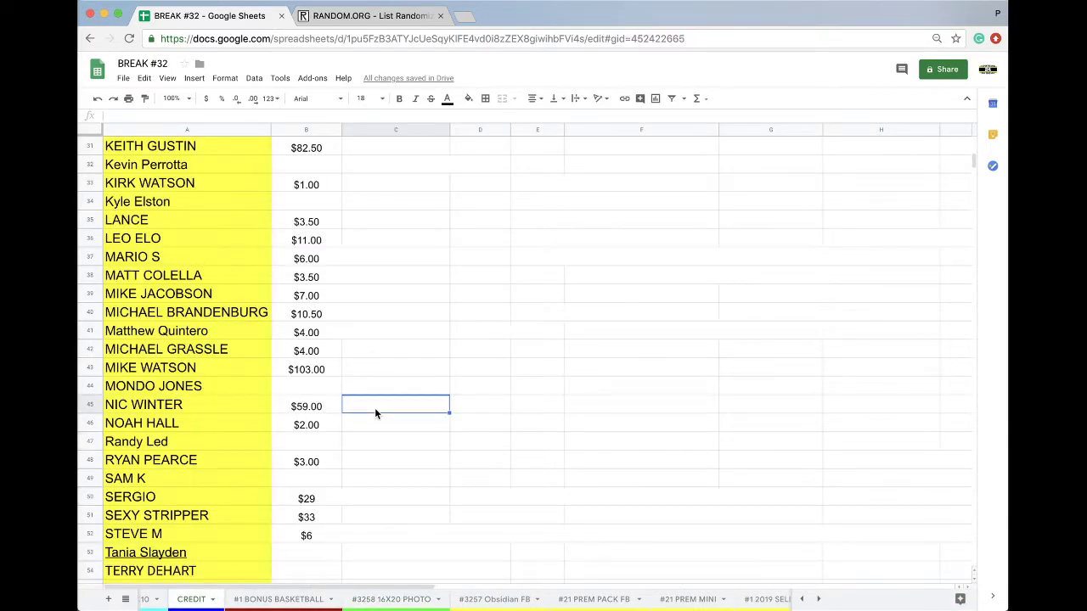
type("-$16")
left_click(203, 404)
key("ctrl+c")
double_click(402, 405)
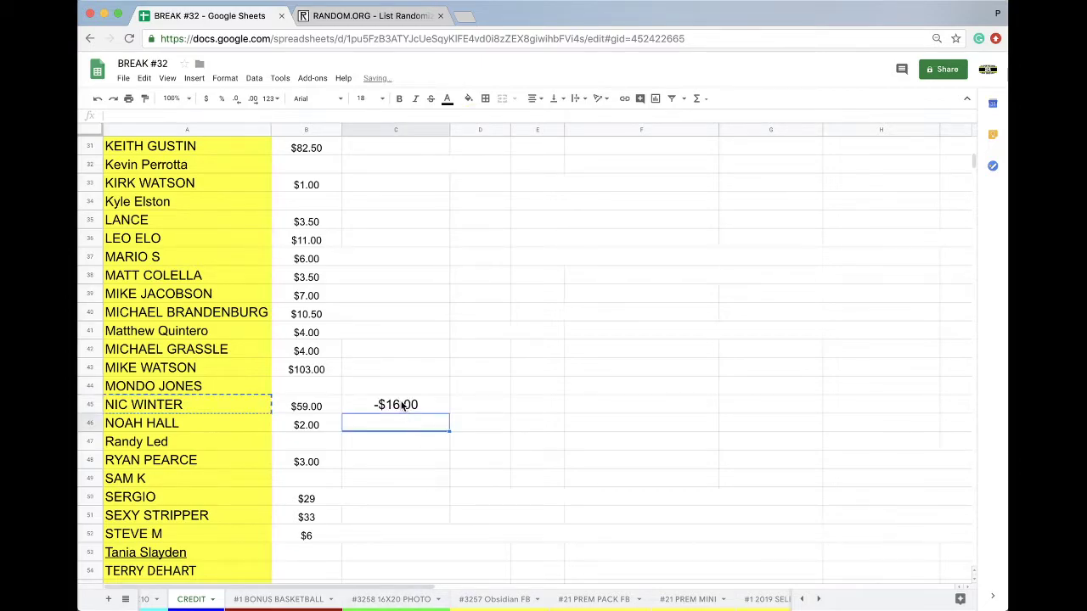
key("BackSpace")
type("8")
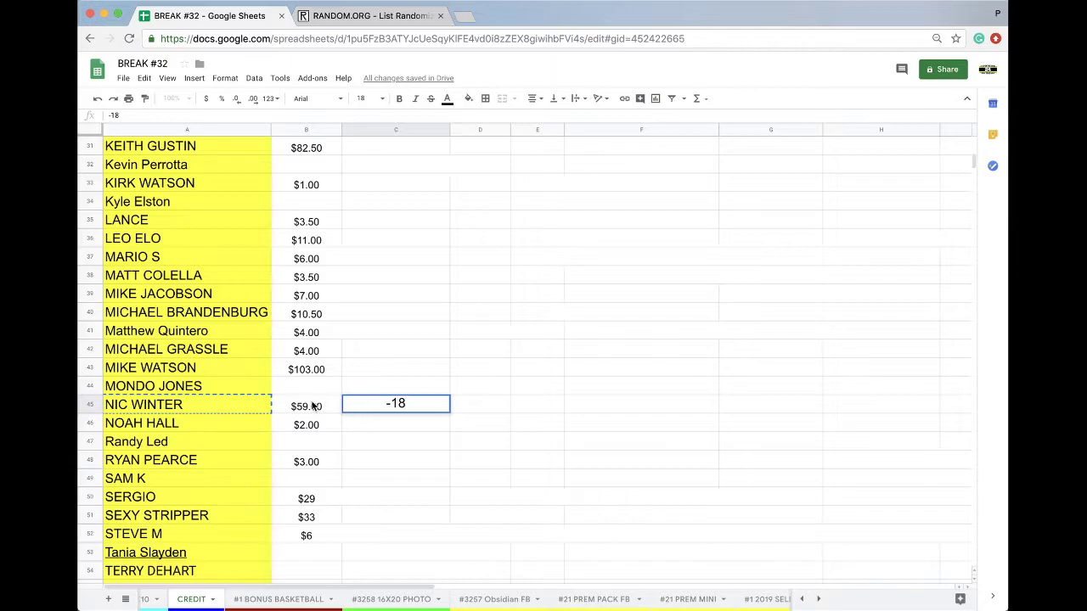
Step: Copy the customer's name from A45 into A3 of the #188 10X10 sheet, pasting values only
left_click(265, 408)
scroll(204, 599, "left", 3)
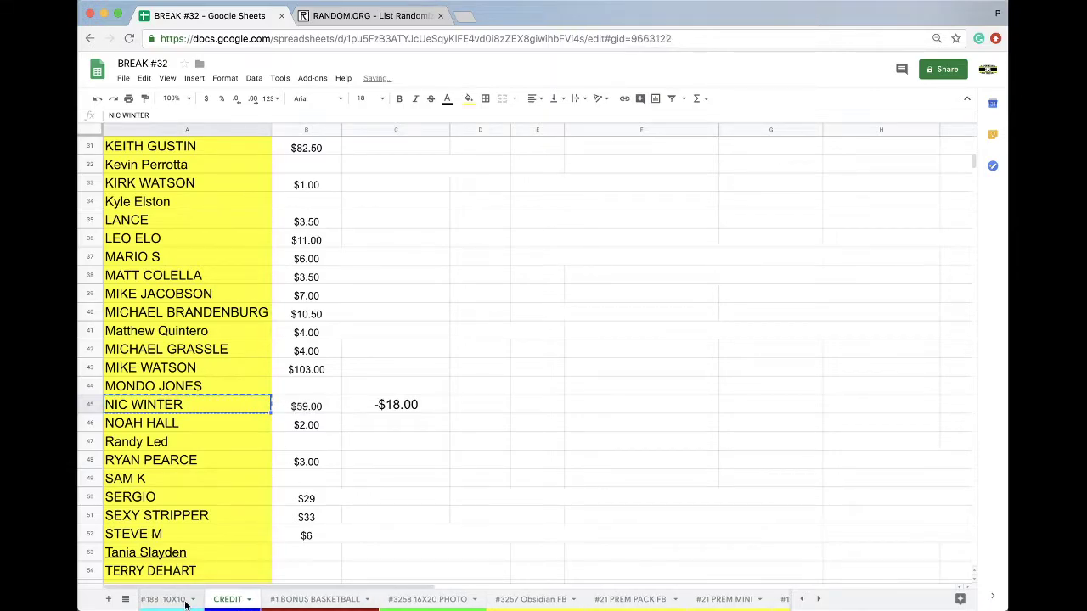
left_click(182, 600)
left_click(220, 179)
key("ctrl+v")
left_click(293, 203)
left_click(302, 222)
Step: Paste the same customer's name into C17 and C18 of the #21 PREM PACK FB sheet
scroll(470, 605, "right", 3)
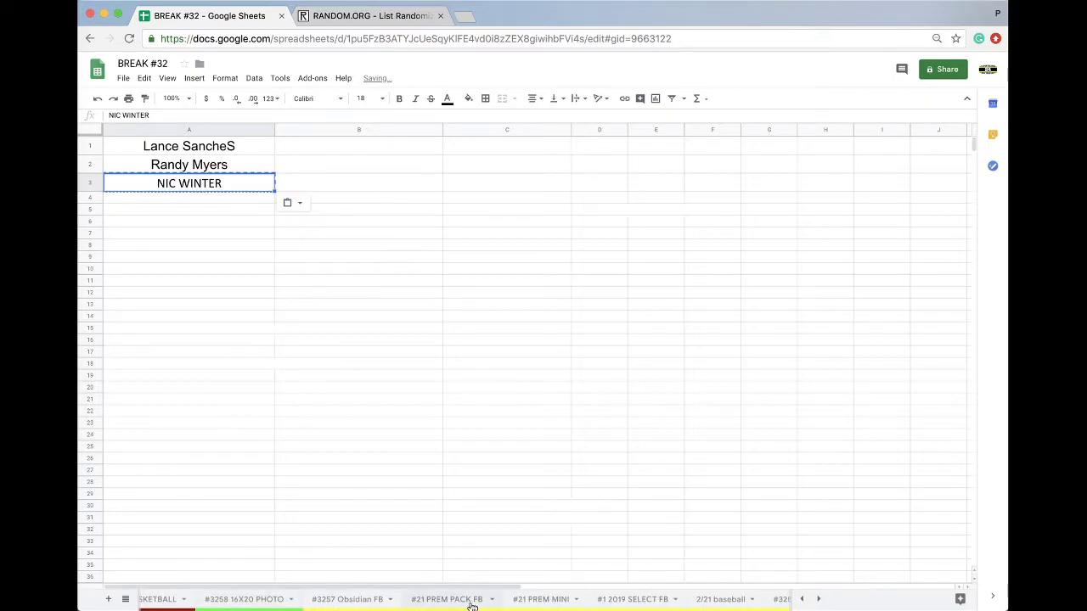
left_click(480, 599)
left_click(451, 444)
key("ctrl+v")
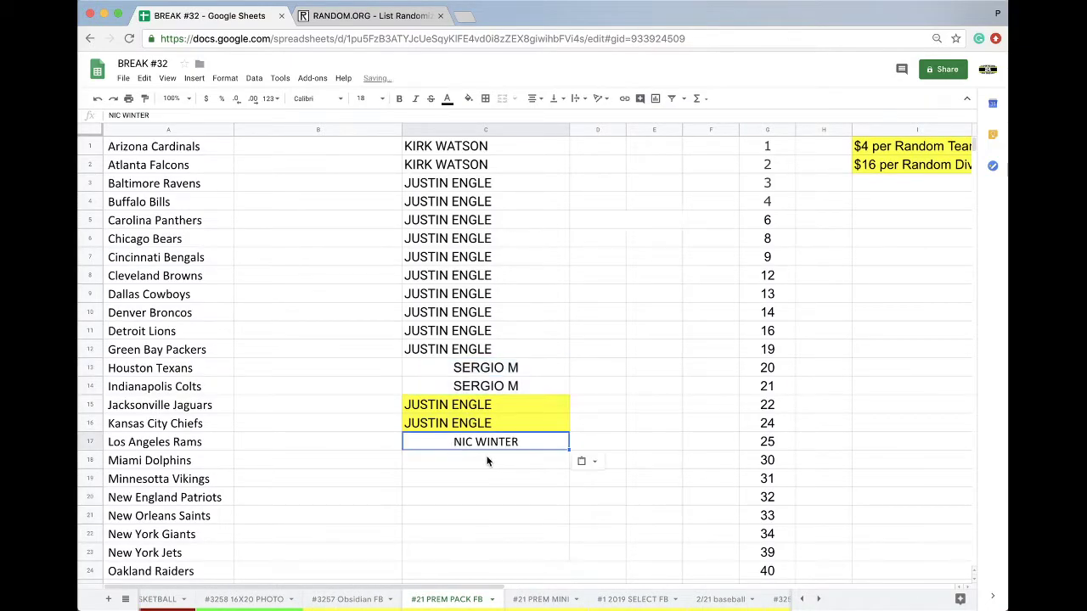
left_click(488, 459)
key("ctrl+v")
Step: Enter another customer's first name in A4 of the #188 10X10 sheet and fill that cell yellow
left_click(297, 603)
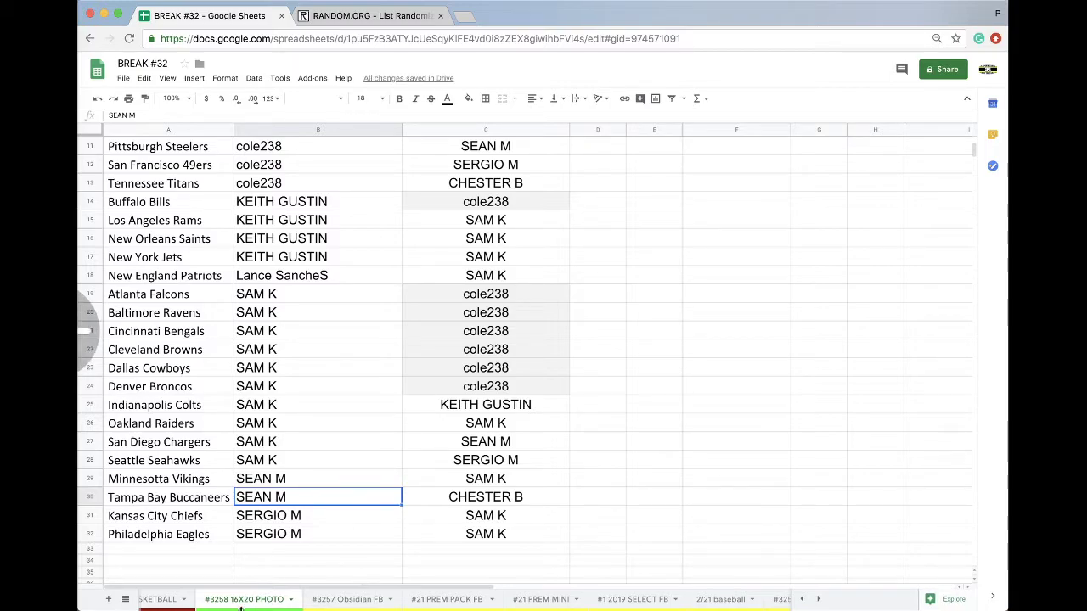
scroll(241, 606, "left", 3)
scroll(241, 604, "left", 5)
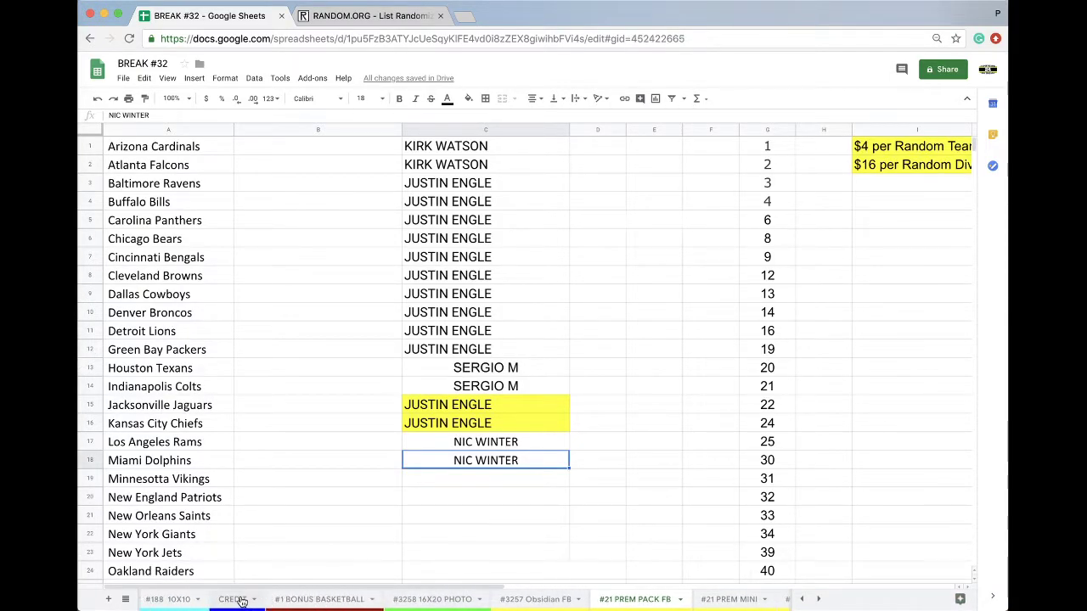
left_click(242, 601)
key("alt+Up")
left_click(203, 201)
type("CHESTER")
key("Return")
left_click(213, 204)
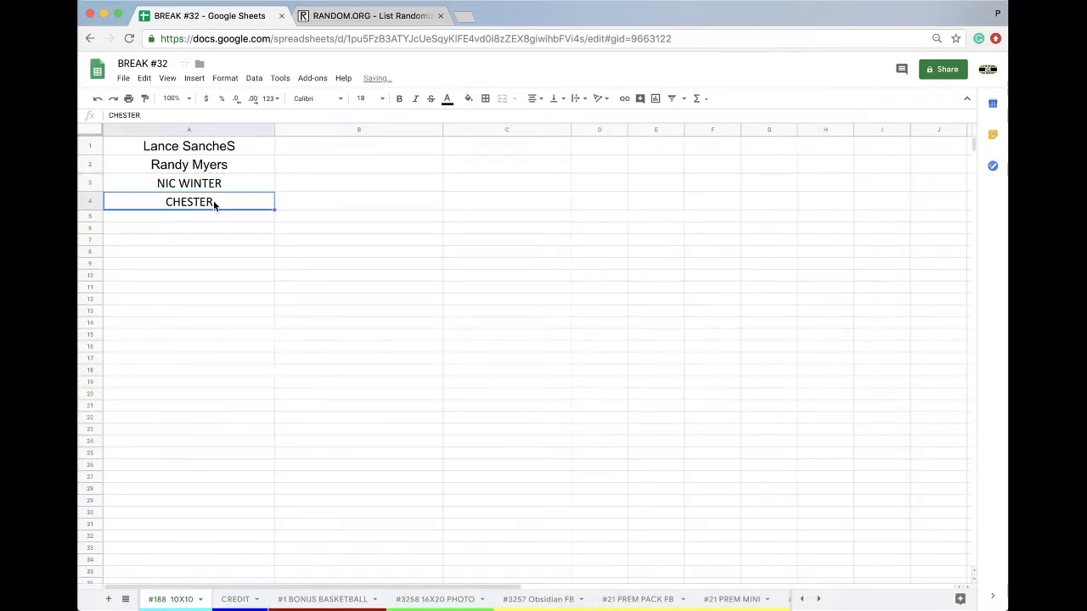
left_click(468, 98)
left_click(515, 148)
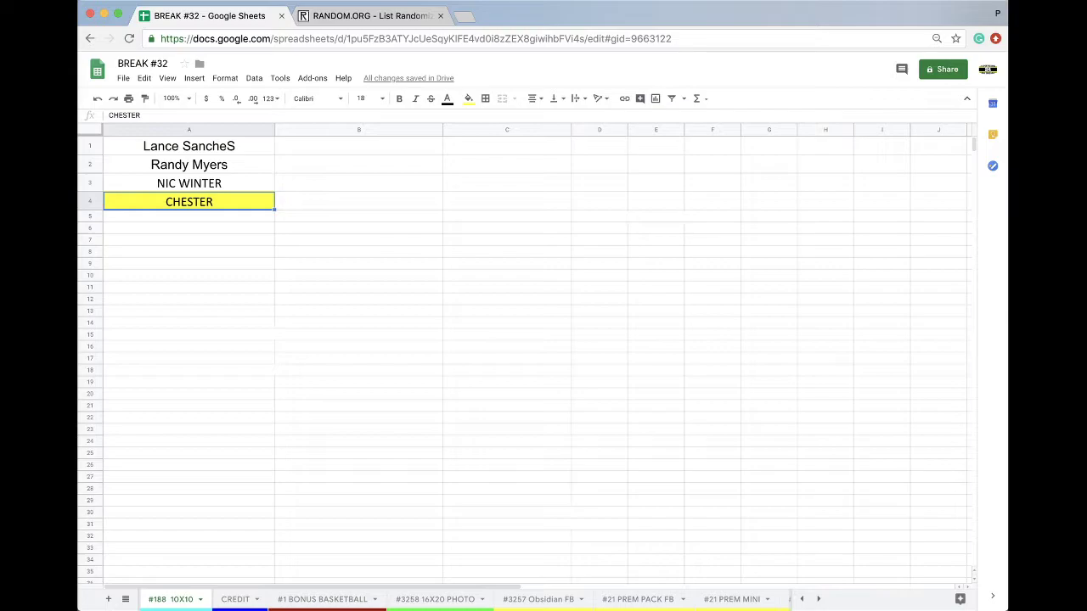
Step: Change the deduction in C45 of the CREDIT sheet to -28
left_click(235, 598)
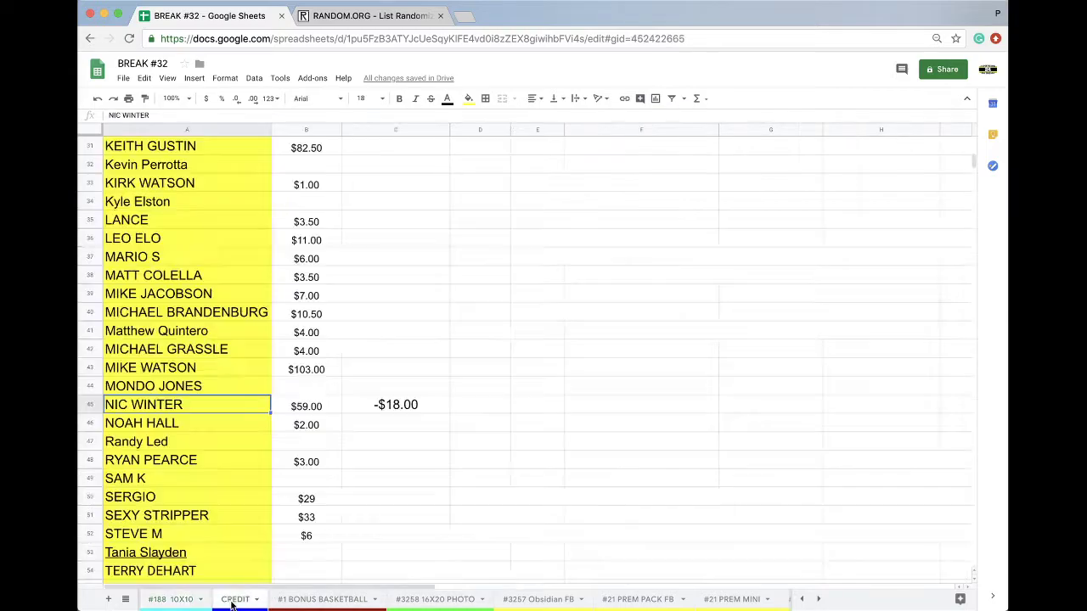
left_click(457, 413)
double_click(398, 404)
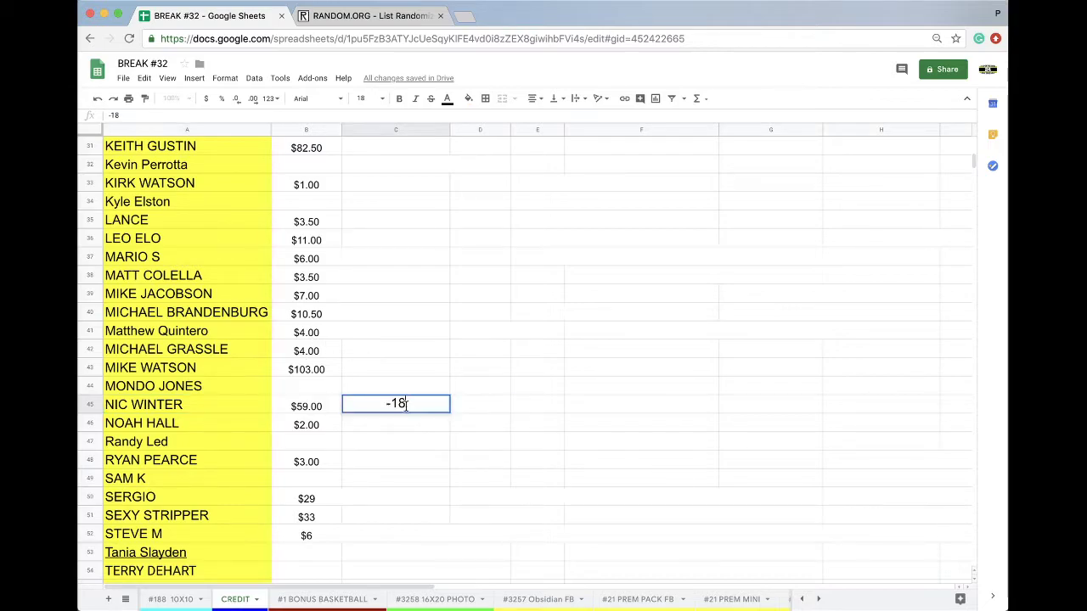
key("BackSpace")
type("2")
Step: Copy the customer's name from A45 of the CREDIT sheet into A5 of the #188 10X10 sheet, pasting values only
left_click(242, 406)
left_click(170, 599)
left_click(199, 216)
key("super+v")
left_click(283, 242)
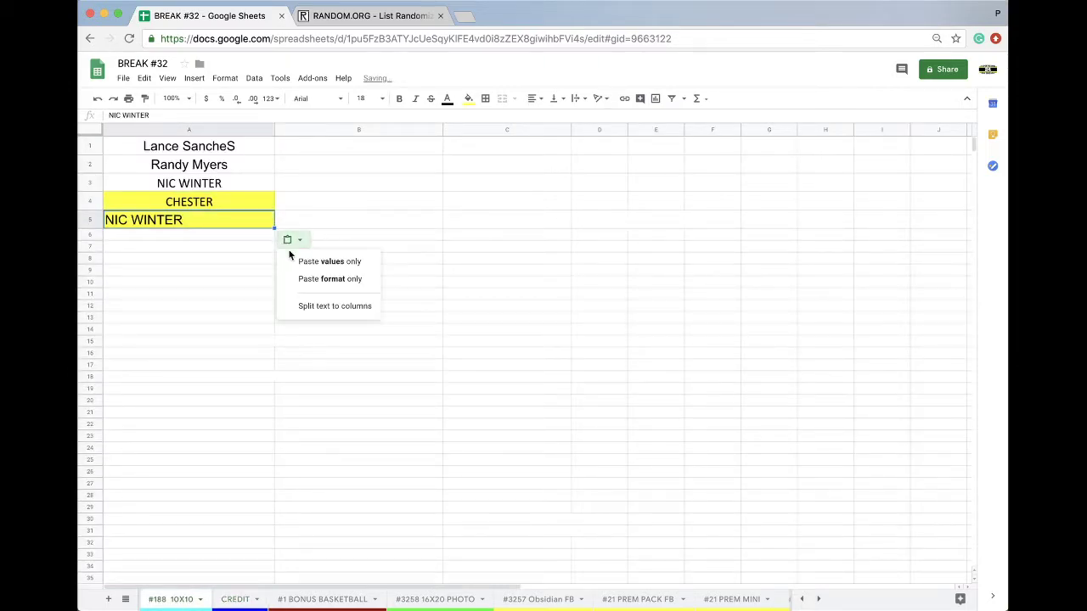
left_click(329, 257)
Step: Set the credit amount in B35 of the CREDIT sheet to $1.00
left_click(236, 599)
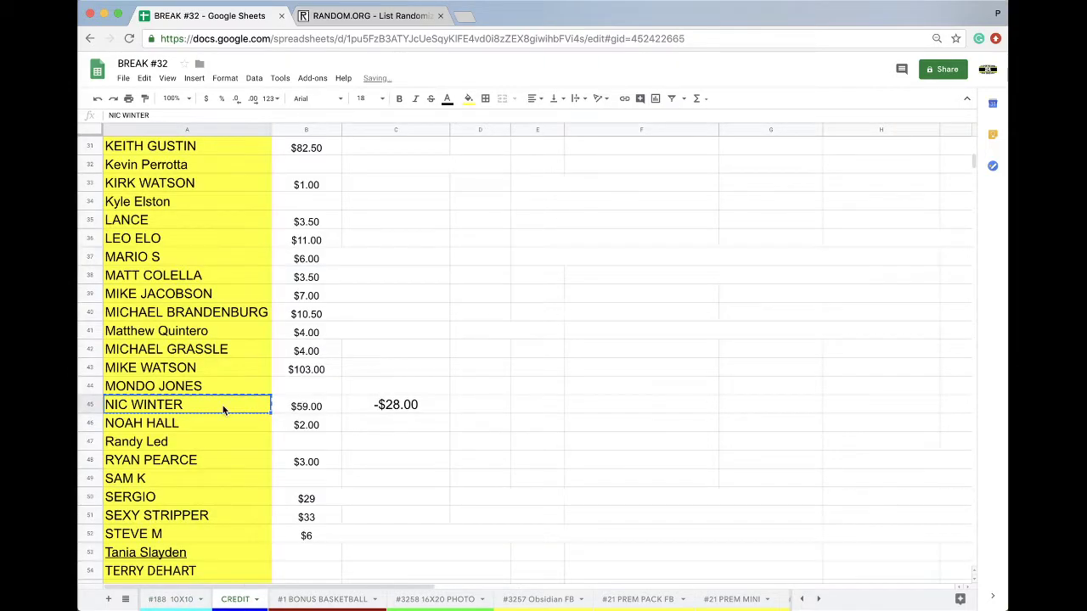
double_click(310, 218)
key("BackSpace")
key("BackSpace")
key("BackSpace")
type("$")
Step: Copy the customer's name from A35 of the CREDIT sheet into C15 of the 2/21 baseball sheet, pasting values only
left_click(189, 220)
key("ctrl+c")
scroll(425, 600, "right", 5)
scroll(426, 599, "left", 8)
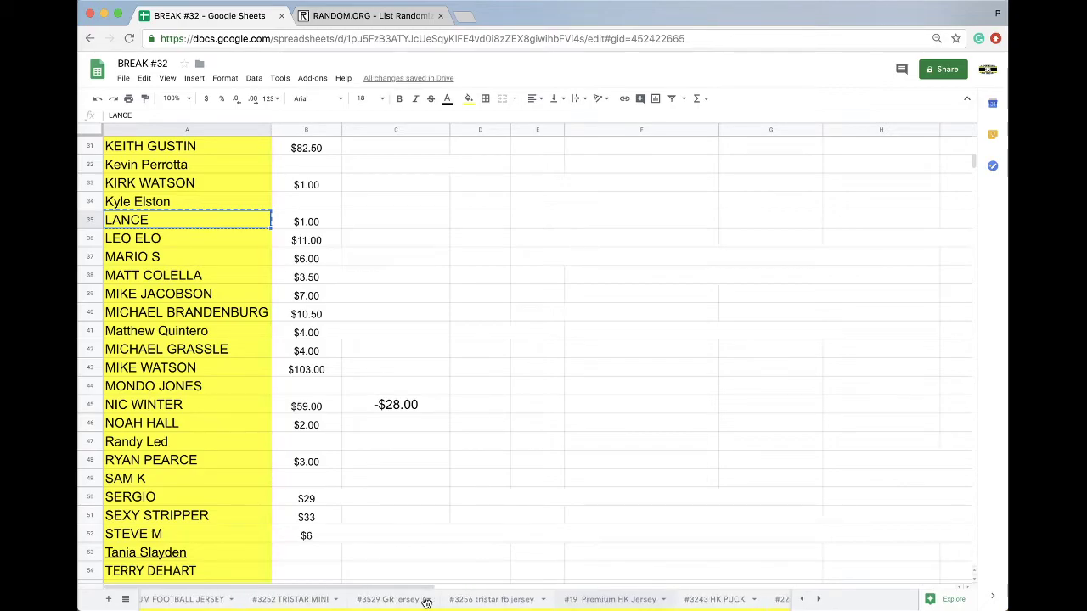
scroll(426, 600, "left", 8)
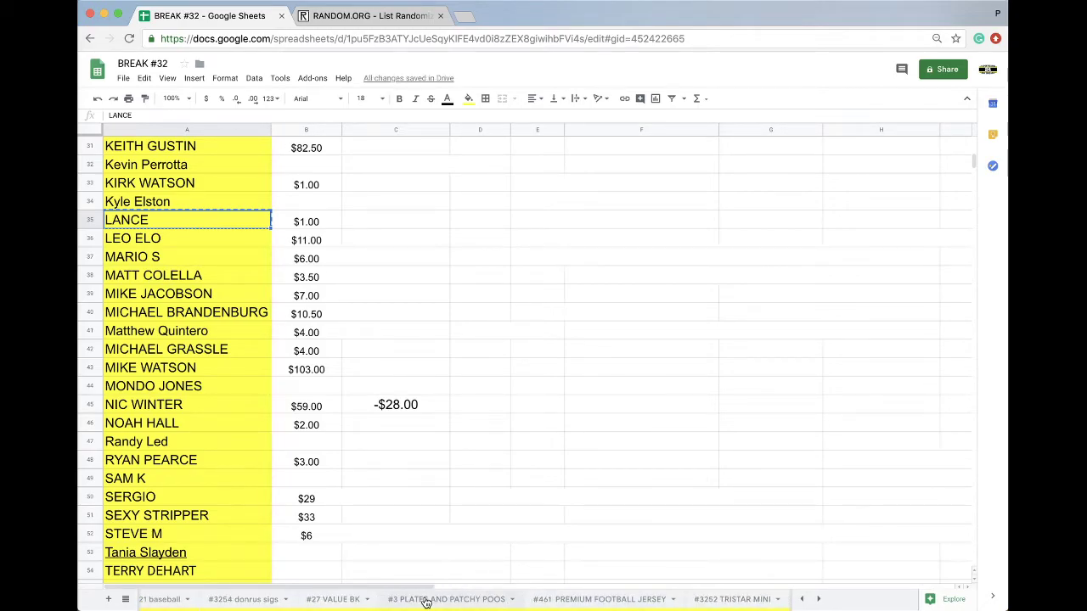
scroll(426, 600, "left", 2)
left_click(384, 600)
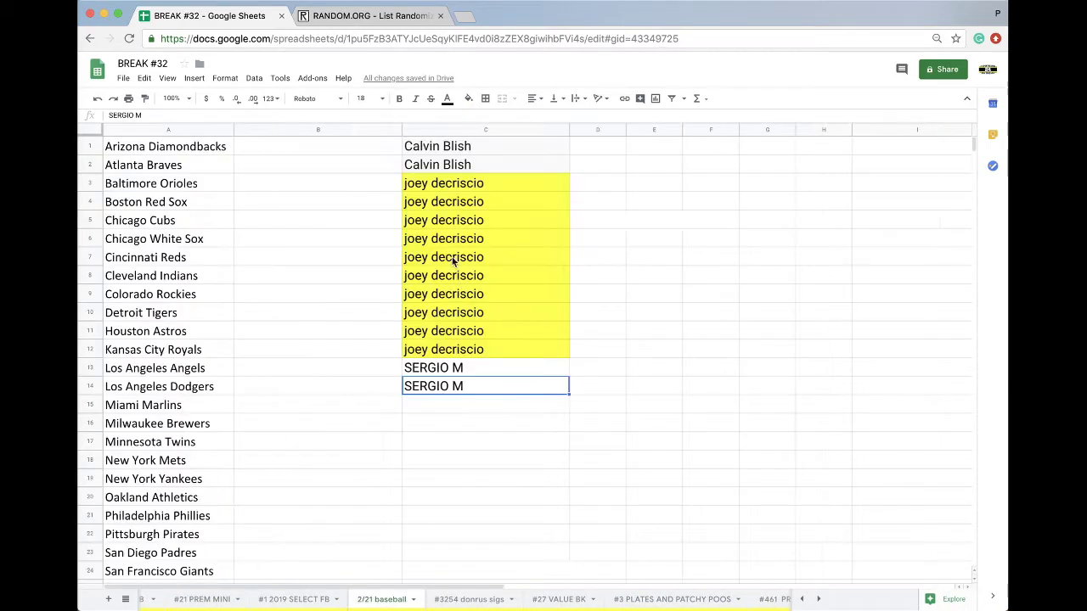
left_click(459, 404)
key("ctrl+v")
left_click(582, 424)
left_click(615, 443)
scroll(380, 599, "left", 4)
left_click(378, 599)
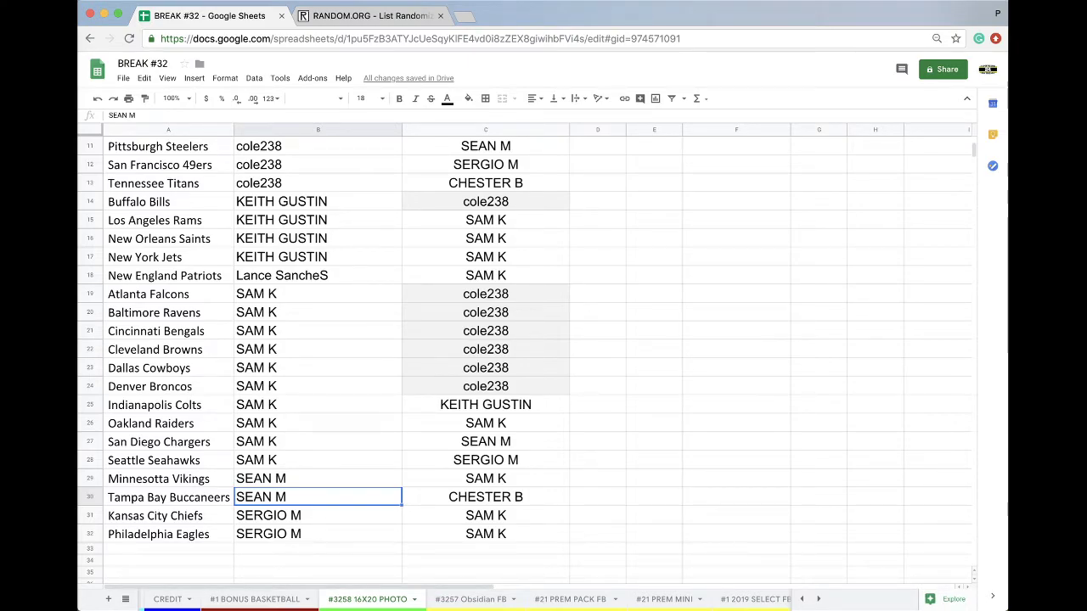
key("super+Tab")
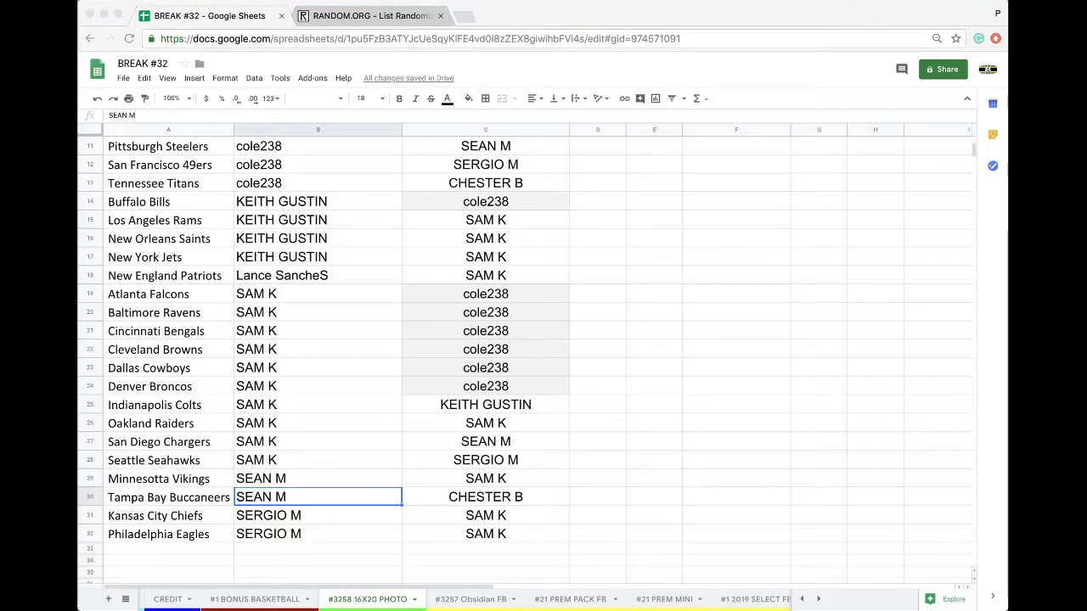
Step: Set the credit amount in B43 of the CREDIT sheet to $93.00
left_click(168, 598)
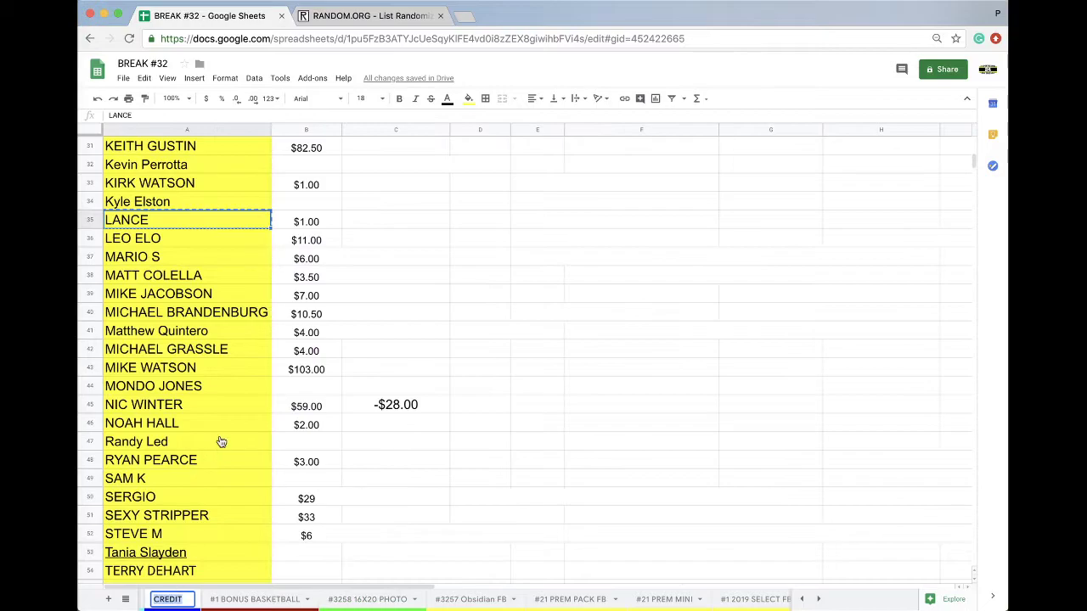
double_click(307, 368)
key("BackSpace")
key("BackSpace")
key("BackSpace")
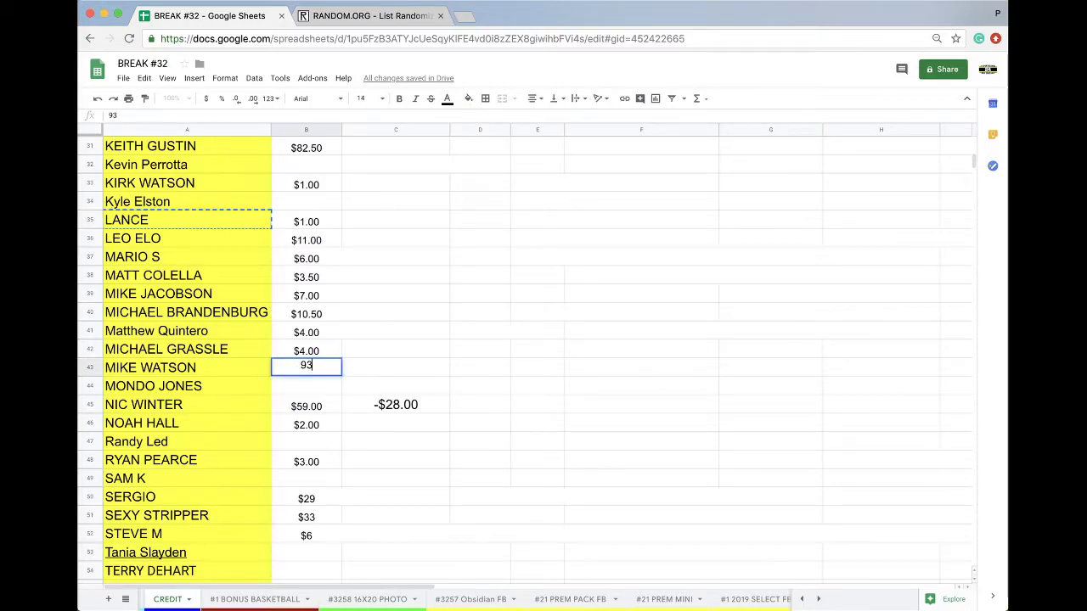
left_click(226, 356)
Step: Copy the customer's name from A43 of the CREDIT sheet into A6 of the #188 10X10 sheet, pasting values only
left_click(223, 366)
key("ctrl+c")
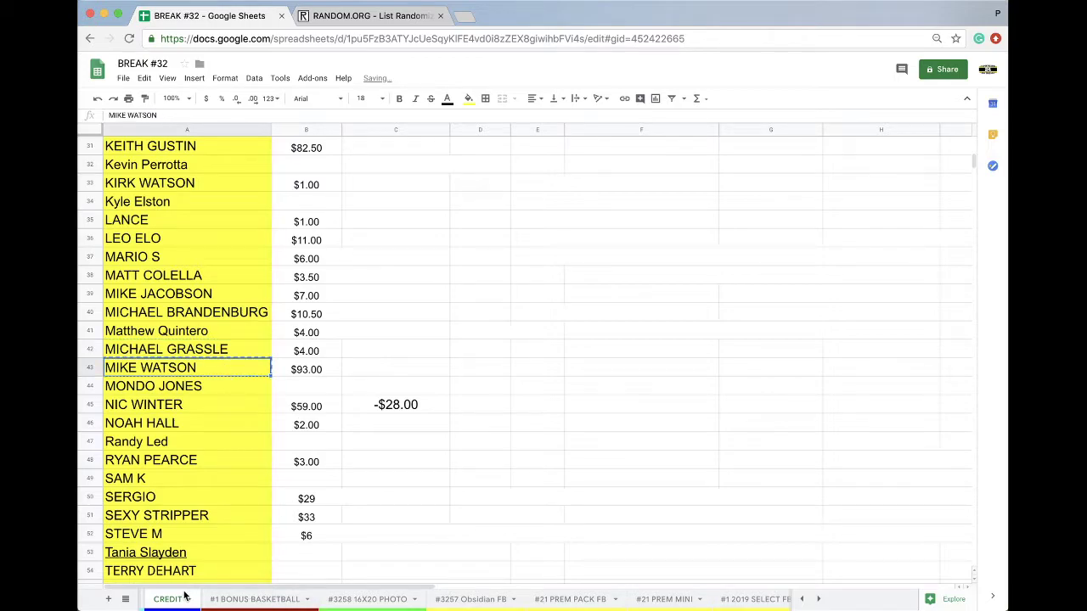
scroll(185, 598, "left", 3)
left_click(231, 599)
left_click(212, 240)
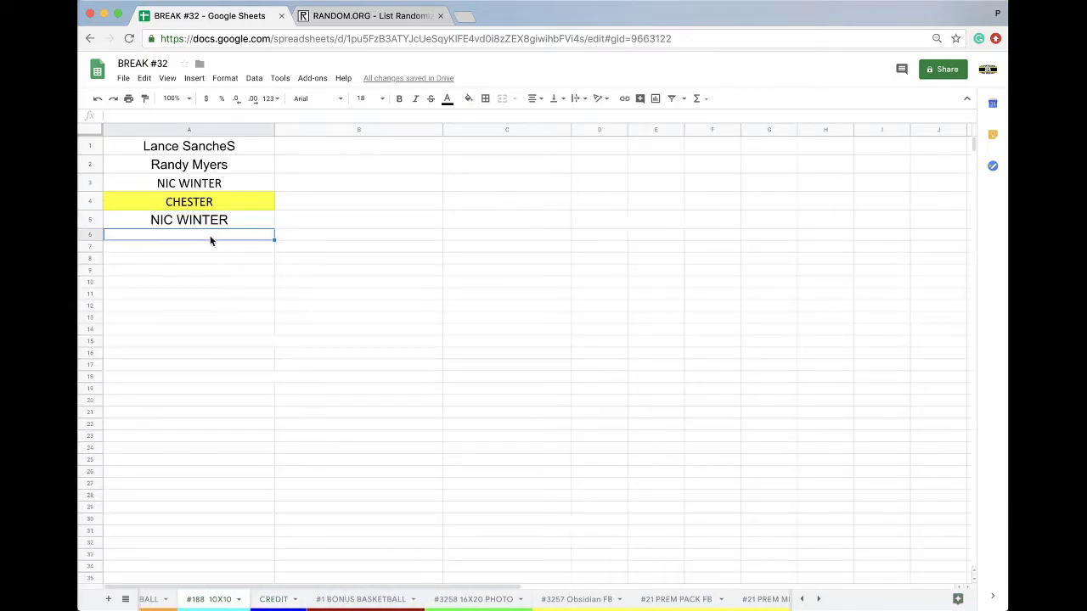
key("ctrl+v")
left_click(288, 258)
left_click(293, 280)
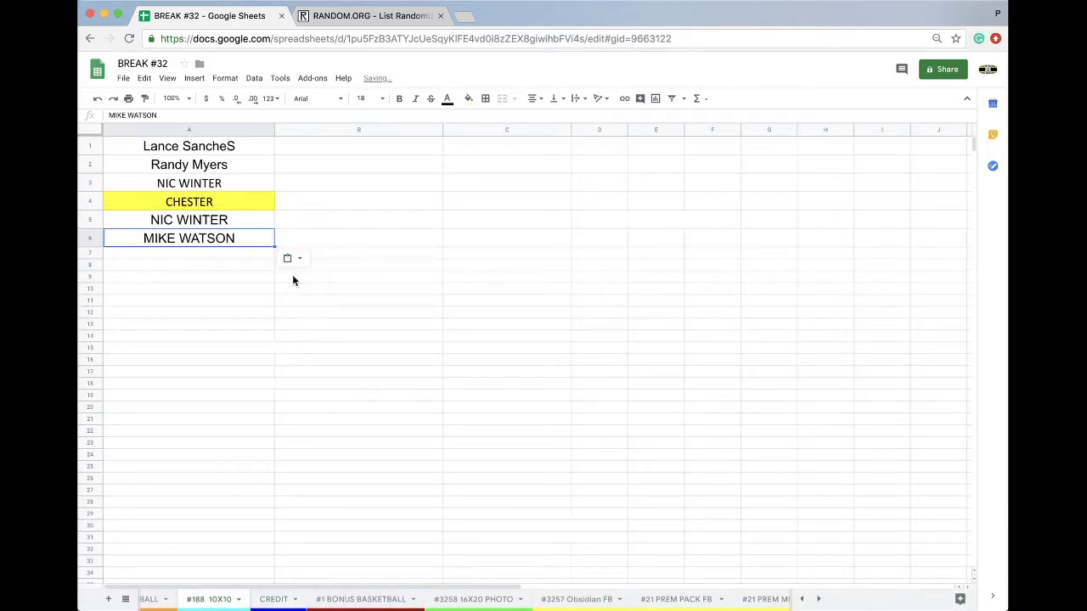
Step: Remove the yellow fill from cell A4 of the #188 10X10 sheet
left_click(232, 201)
left_click(467, 99)
left_click(475, 120)
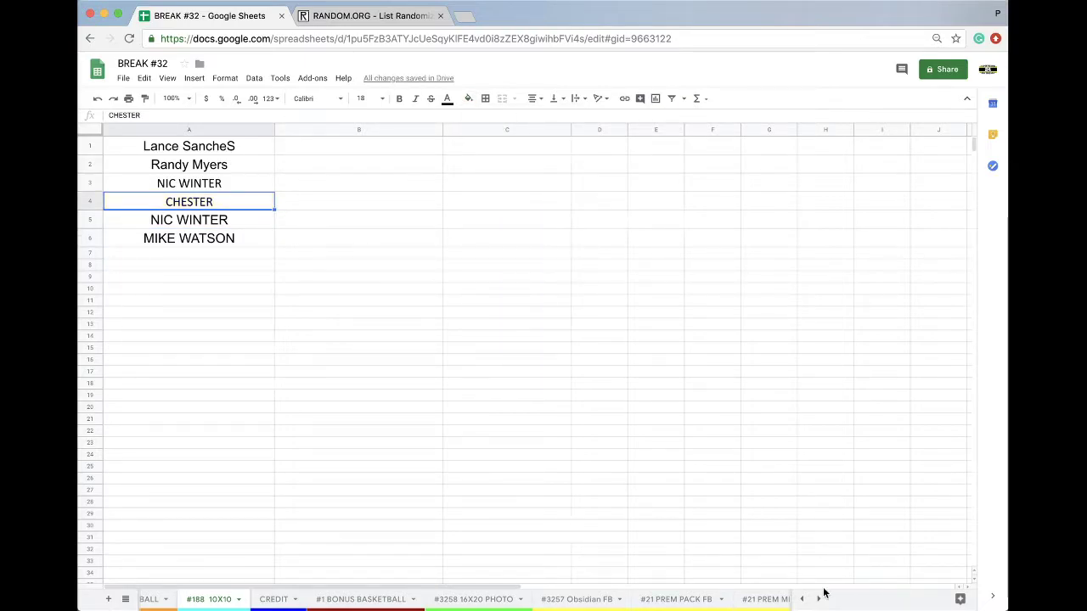
Step: Enter the next customer's first name and last initial in A7 of the #188 10X10 sheet and duplicate it in A8
left_click(198, 252)
type("MATT C")
left_click(198, 302)
left_click(185, 255)
key("ctrl+c")
key("Down")
key("ctrl+v")
Step: Fill cells A7:A8 of the #188 10X10 sheet yellow
left_click_drag(161, 263, 160, 274)
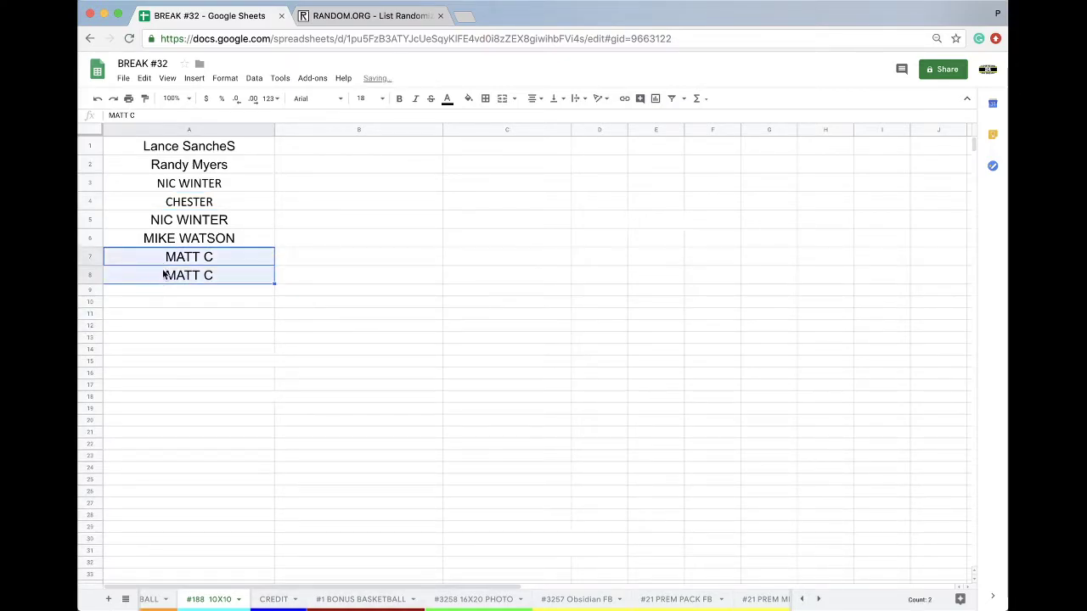
left_click(468, 99)
left_click(508, 148)
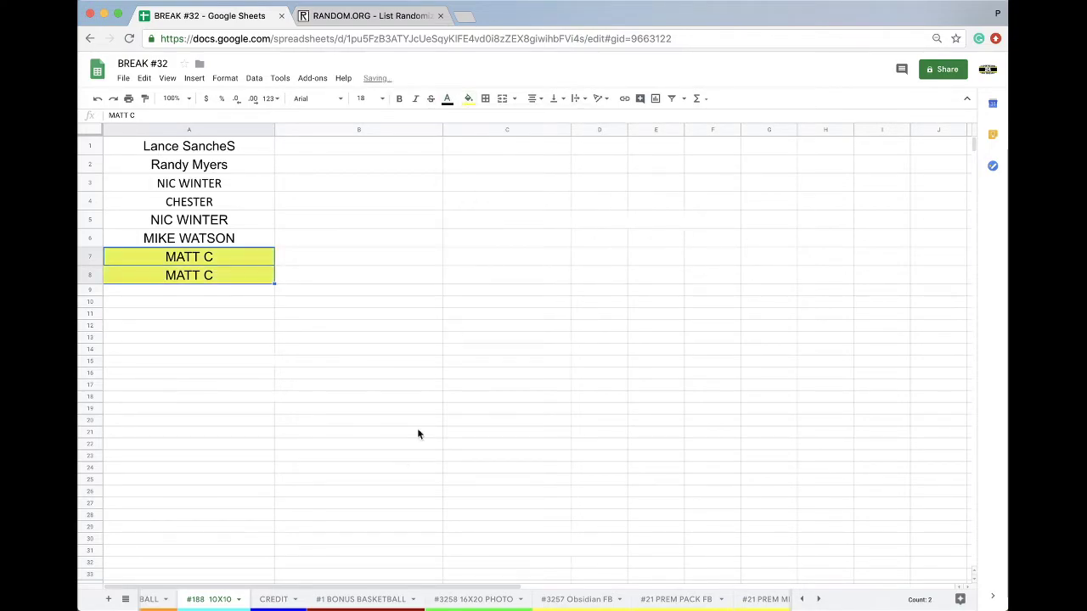
Step: Remove the yellow fill from cells C15:C16 of the #21 PREM PACK FB sheet
scroll(317, 599, "right", 2)
scroll(317, 600, "right", 1)
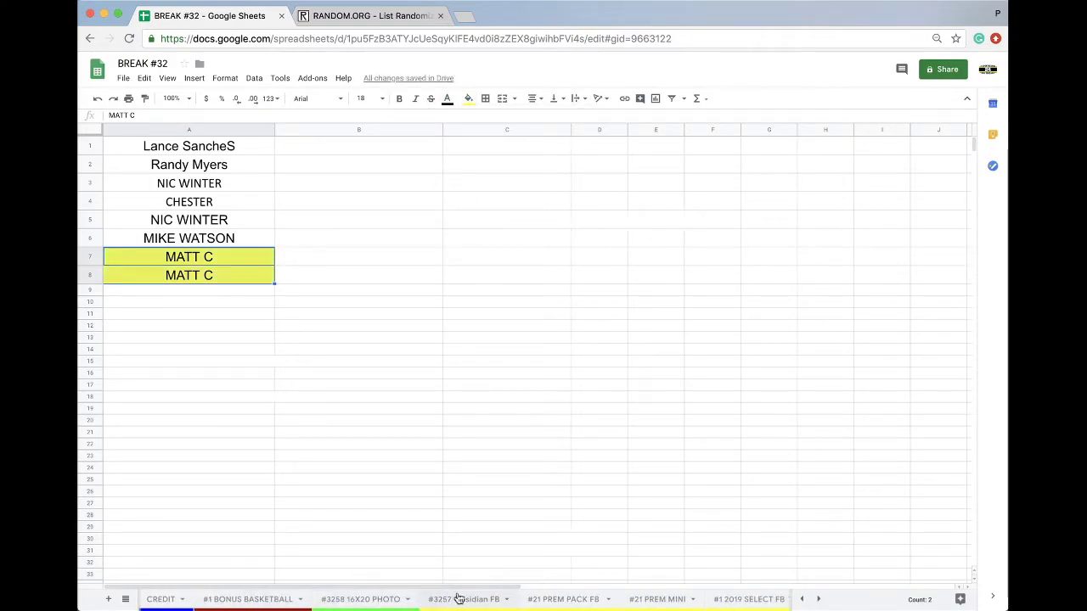
left_click(168, 598)
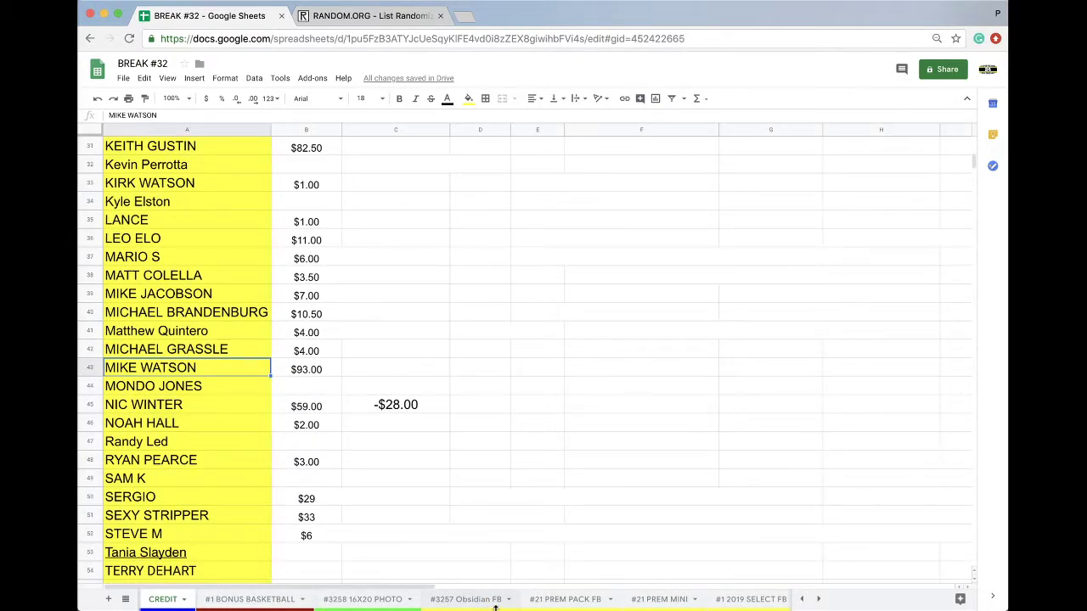
left_click(650, 599)
left_click(586, 599)
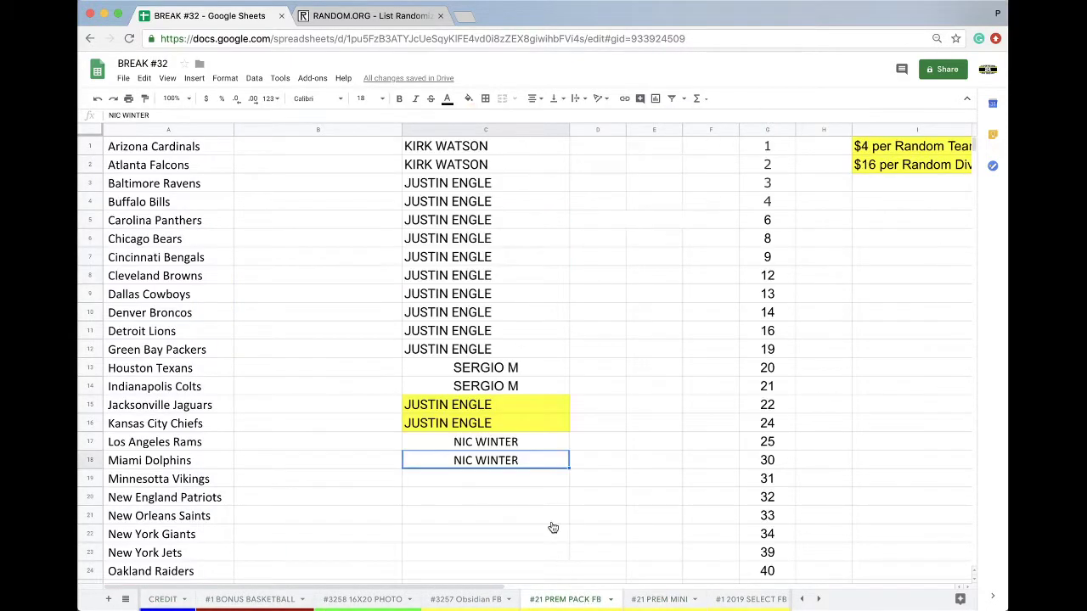
left_click_drag(477, 407, 480, 423)
key("ctrl+c")
left_click(464, 100)
left_click(495, 116)
Step: Copy the customer's name from C15 into C19, beside Minnesota Vikings, on the #21 PREM PACK FB sheet
left_click(477, 405)
key("ctrl+c")
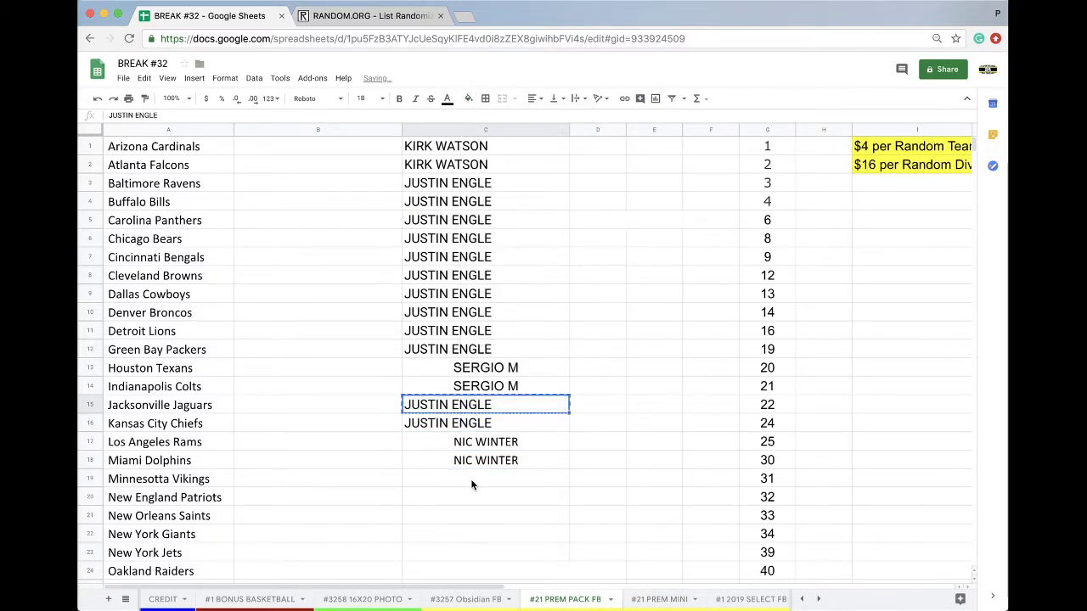
left_click(473, 485)
key("ctrl+v")
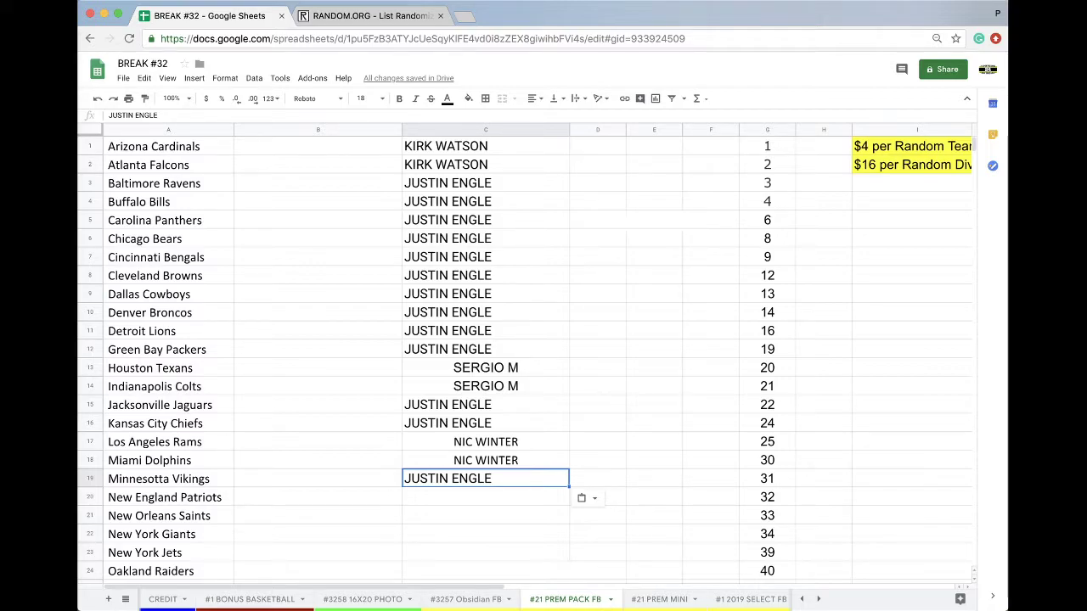
Step: Change the credit amount in B38 of the CREDIT sheet to 23.5
left_click(162, 598)
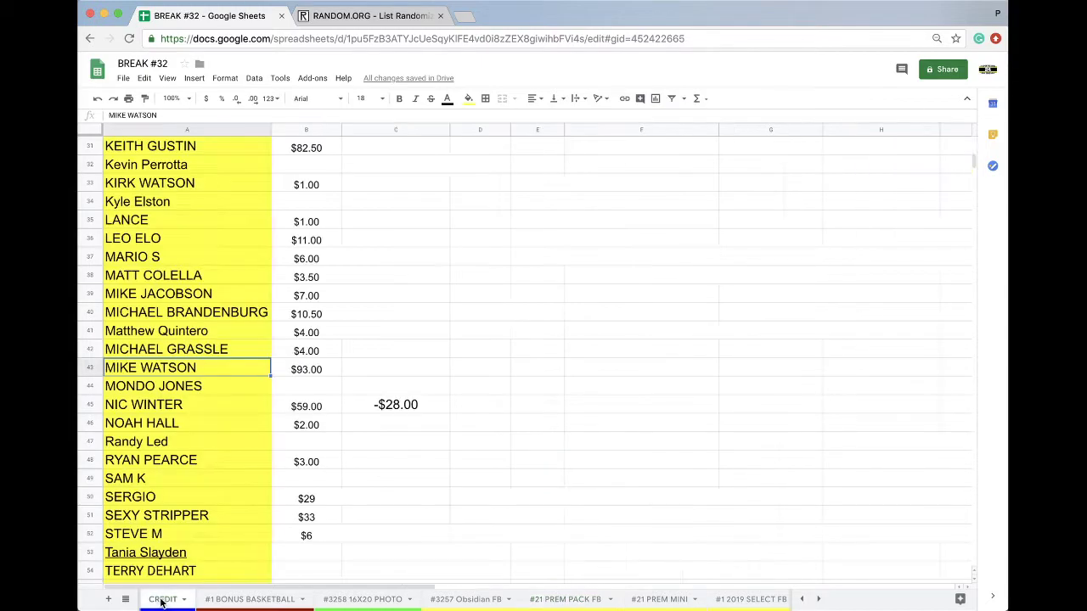
left_click(293, 296)
double_click(303, 275)
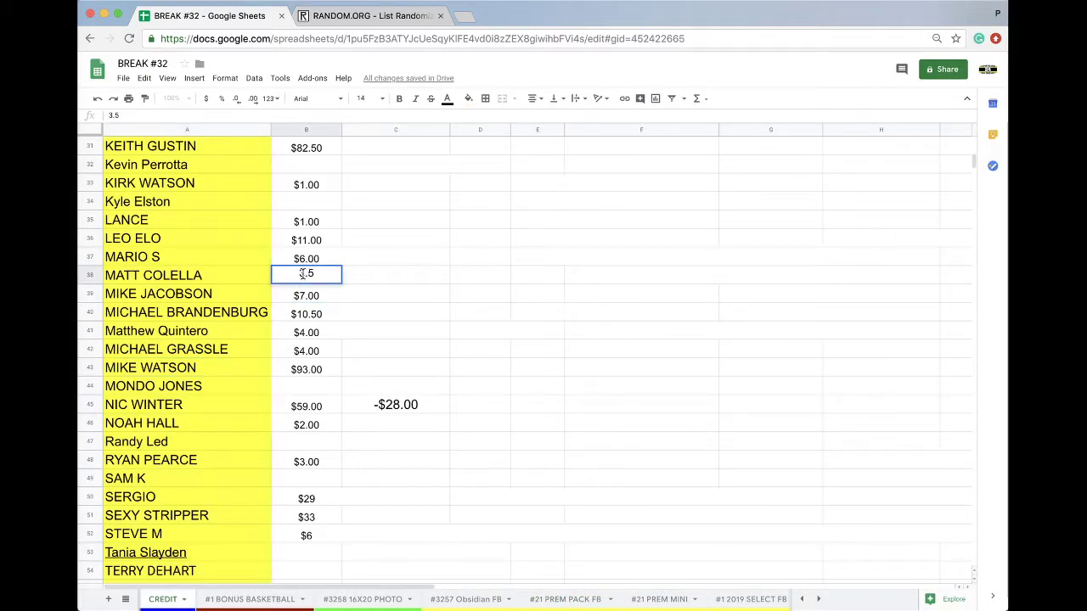
type("2")
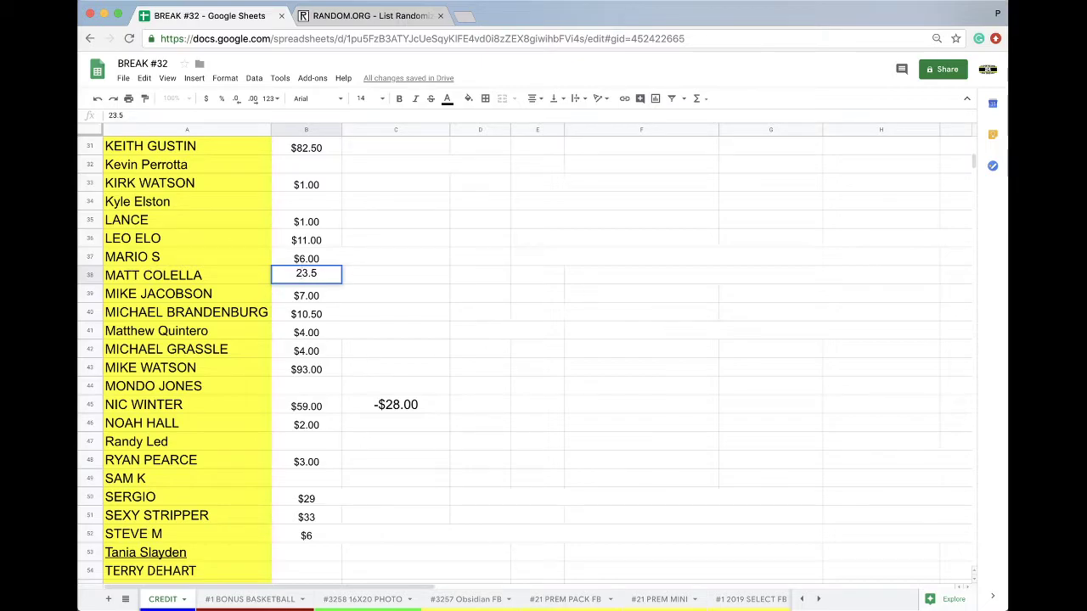